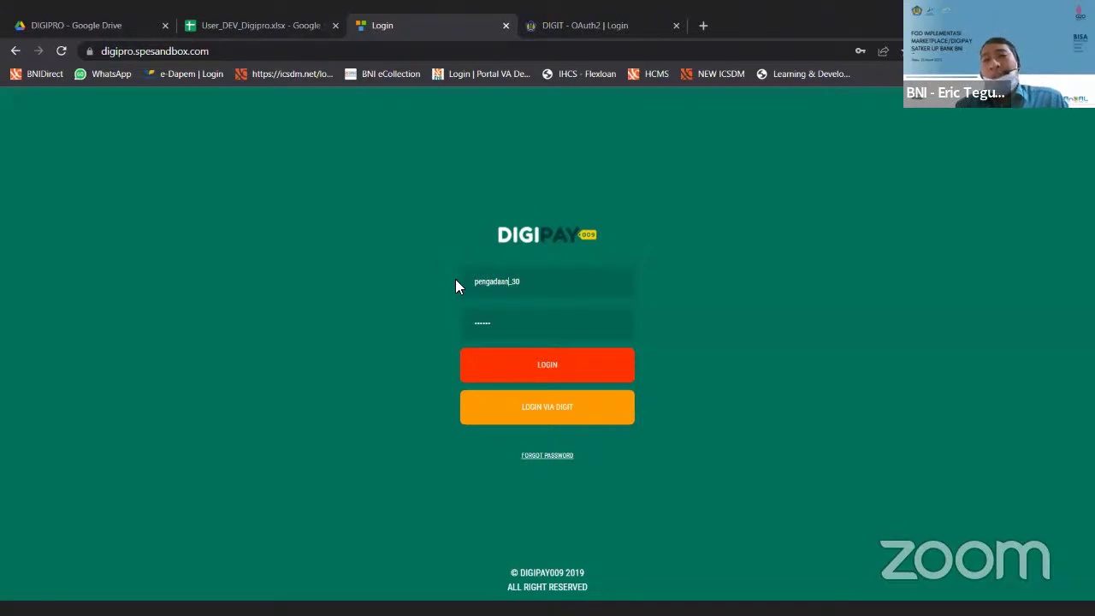
Log in with the filled-in pengadaan_30 account and open the list of all goods and services providers.
{"action": "left_click", "coordinate": [522, 366]}
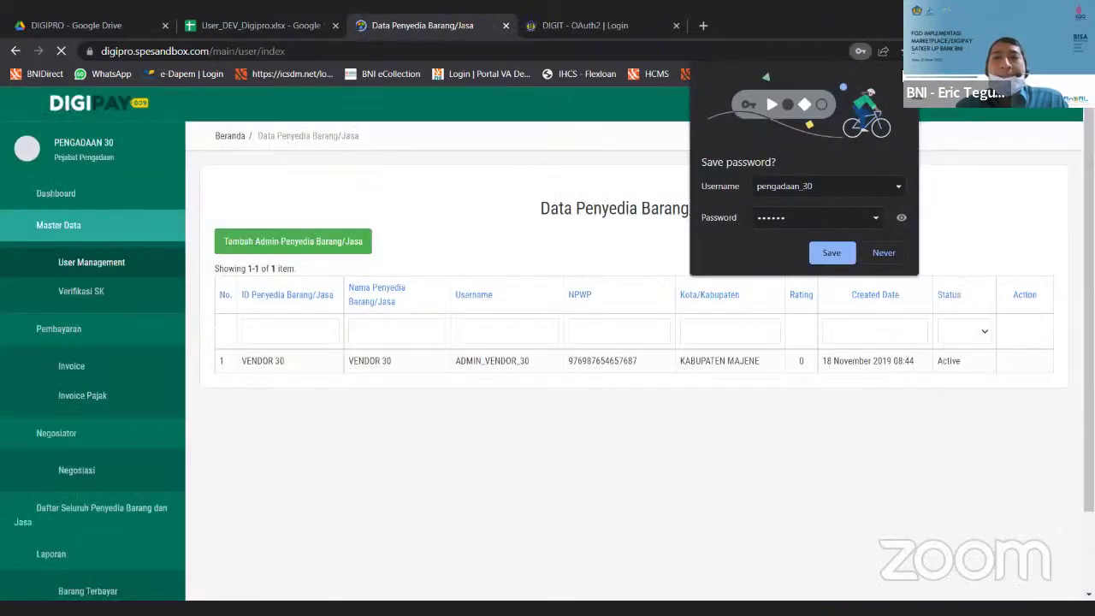
{"action": "left_click", "coordinate": [435, 200]}
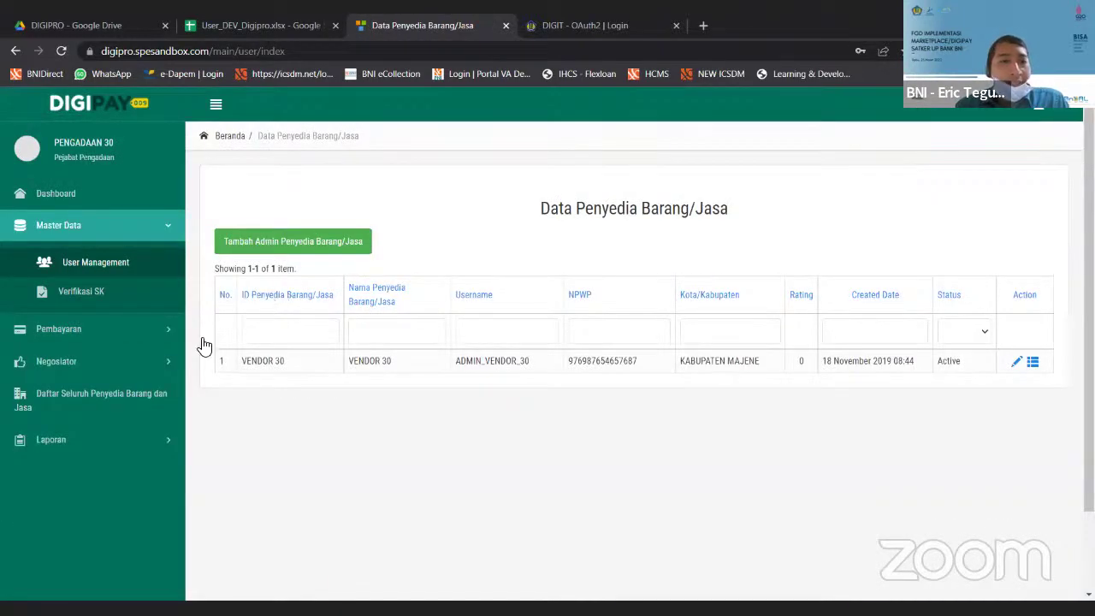
{"action": "left_click", "coordinate": [118, 408]}
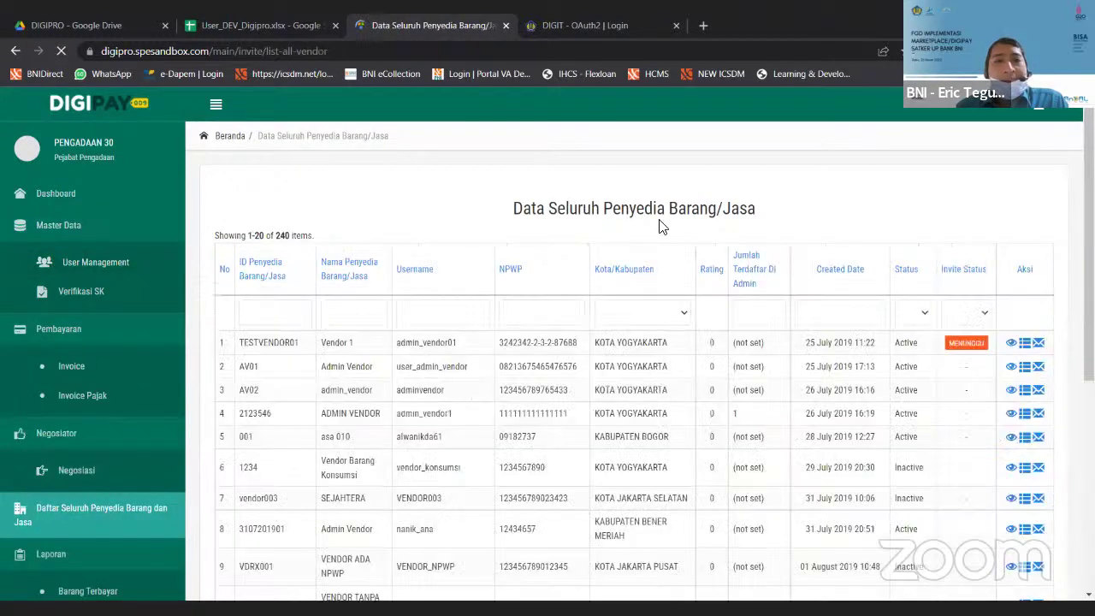
Look through the first page of the list of all goods and services providers.
{"action": "scroll", "coordinate": [663, 224], "scroll_direction": "down", "scroll_amount": 1}
{"action": "scroll", "coordinate": [663, 224], "scroll_direction": "down", "scroll_amount": 5}
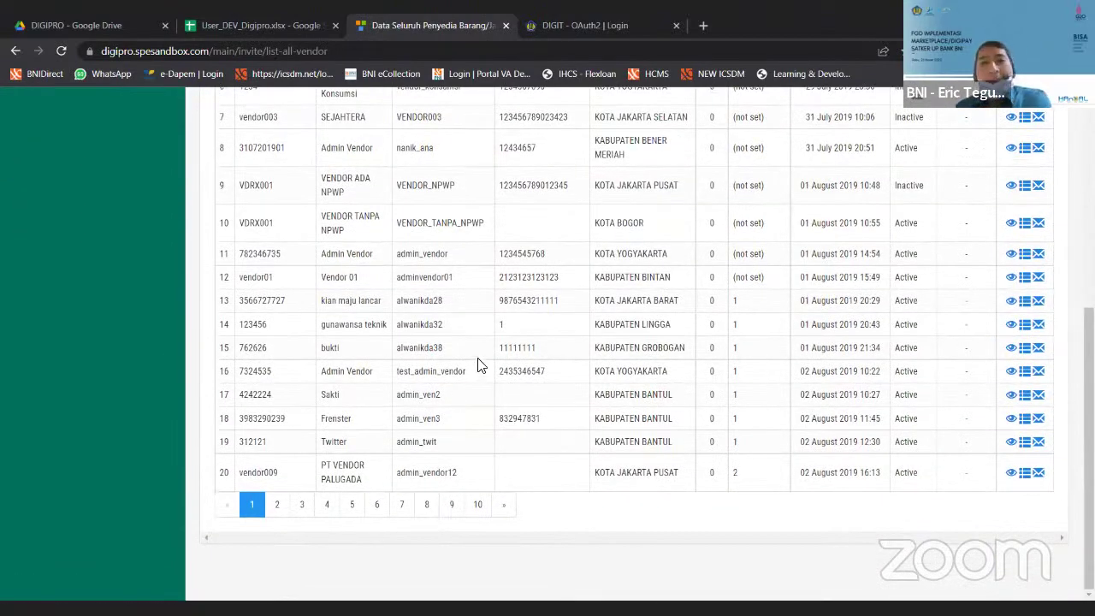
{"action": "scroll", "coordinate": [576, 325], "scroll_direction": "up", "scroll_amount": 1}
{"action": "scroll", "coordinate": [518, 388], "scroll_direction": "down", "scroll_amount": 1}
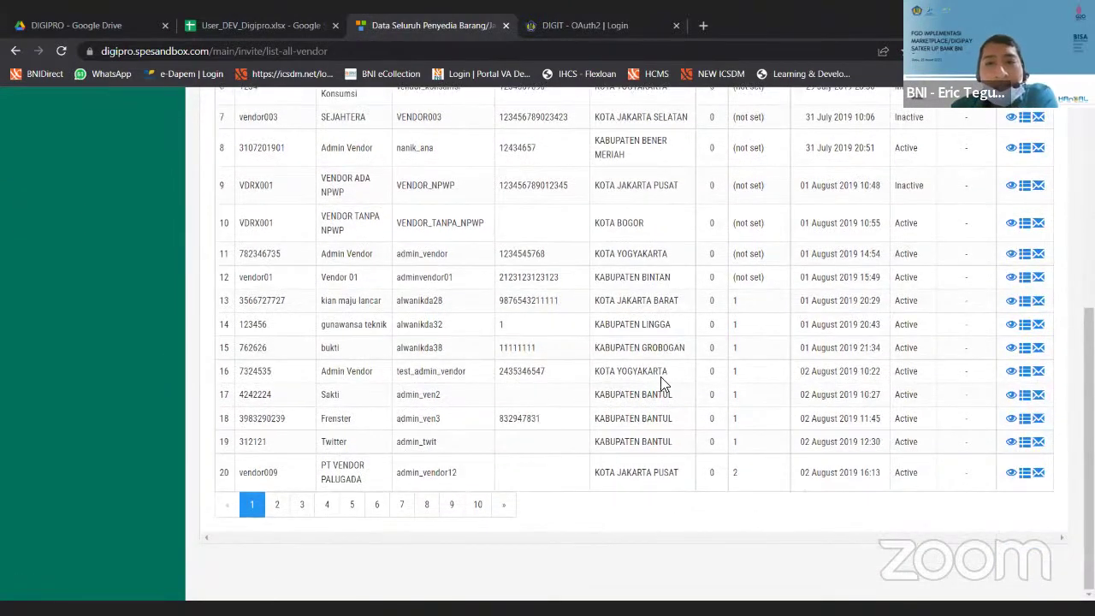
{"action": "scroll", "coordinate": [762, 428], "scroll_direction": "up", "scroll_amount": 1}
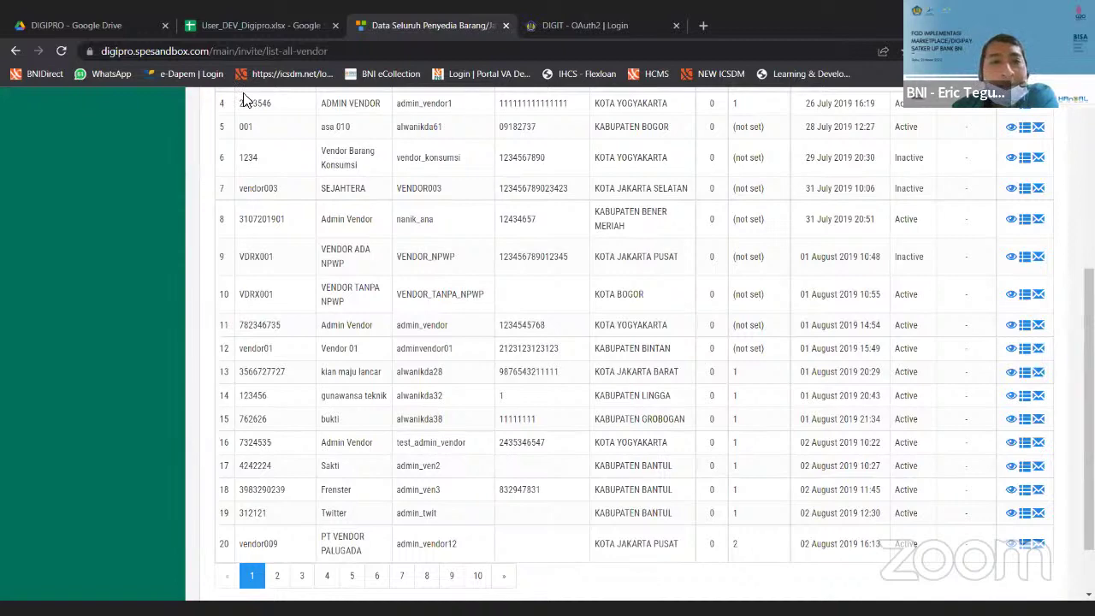
{"action": "scroll", "coordinate": [501, 379], "scroll_direction": "up", "scroll_amount": 4}
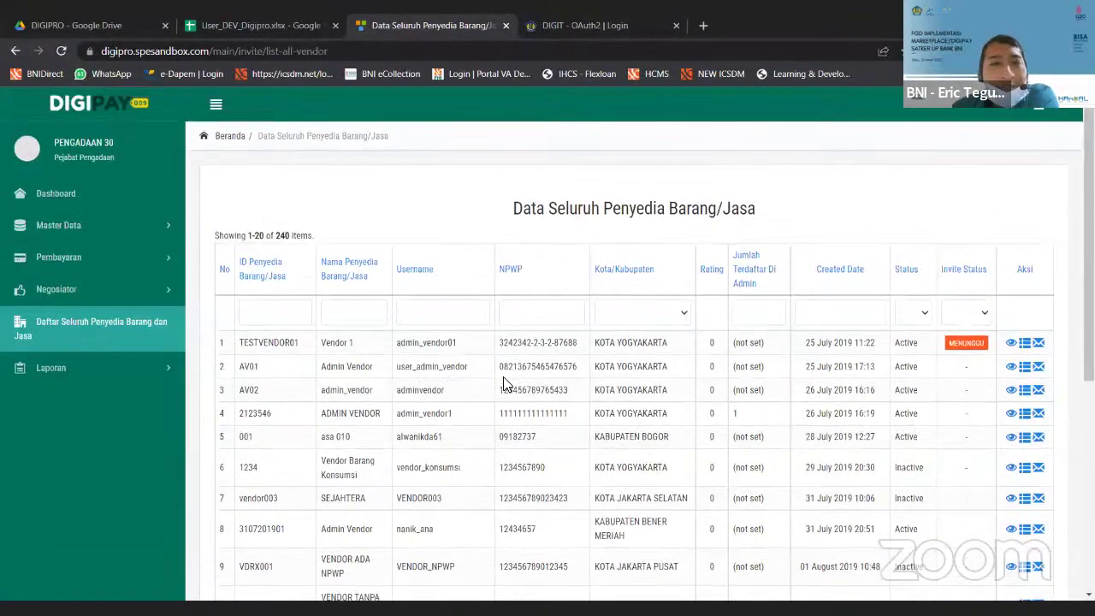
{"action": "scroll", "coordinate": [479, 359], "scroll_direction": "down", "scroll_amount": 2}
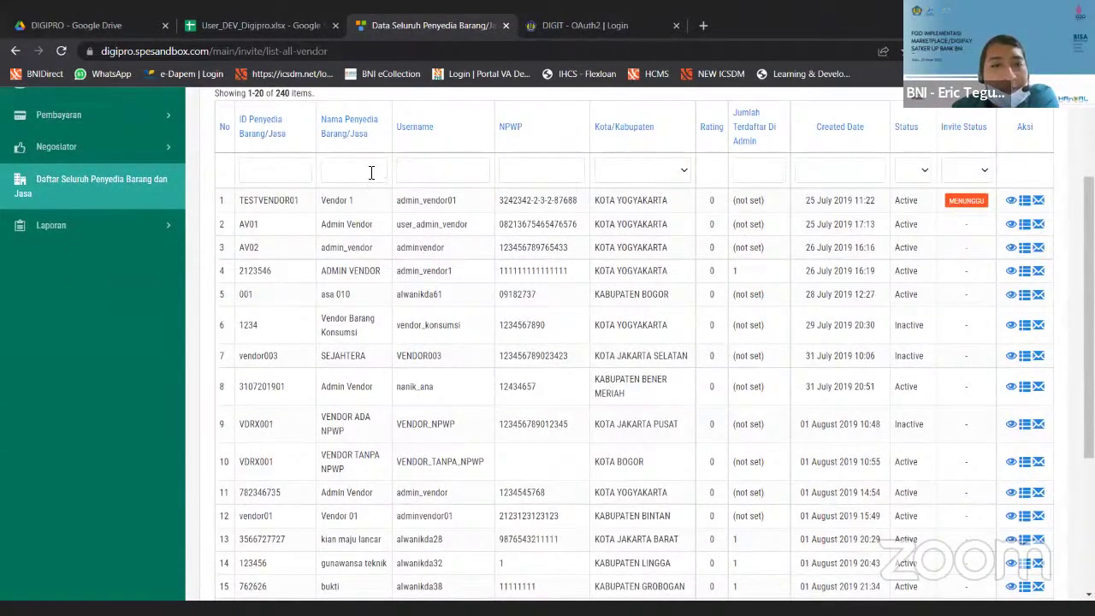
Go to page 4 of the provider list and locate the Vendor 32 entry.
{"action": "scroll", "coordinate": [371, 172], "scroll_direction": "down", "scroll_amount": 3}
{"action": "left_click", "coordinate": [329, 529]}
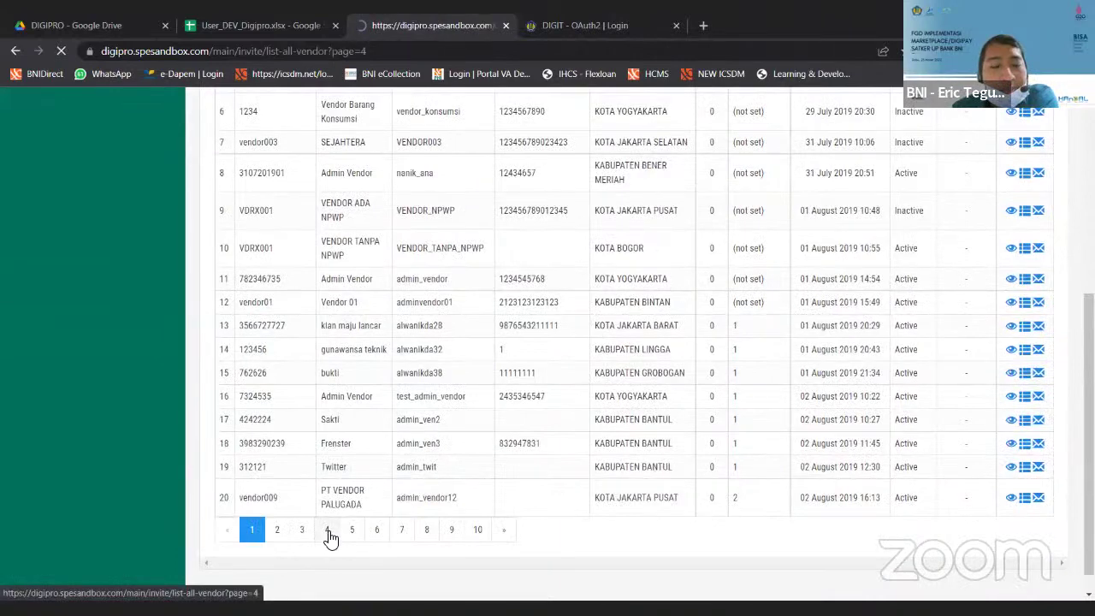
{"action": "scroll", "coordinate": [402, 387], "scroll_direction": "down", "scroll_amount": 3}
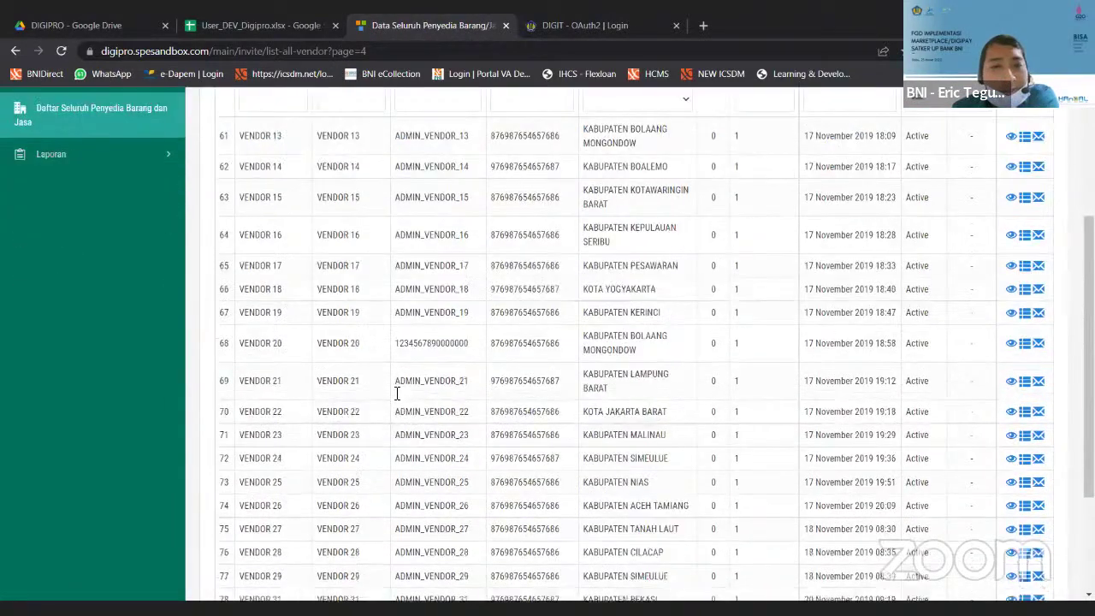
{"action": "scroll", "coordinate": [396, 392], "scroll_direction": "down", "scroll_amount": 2}
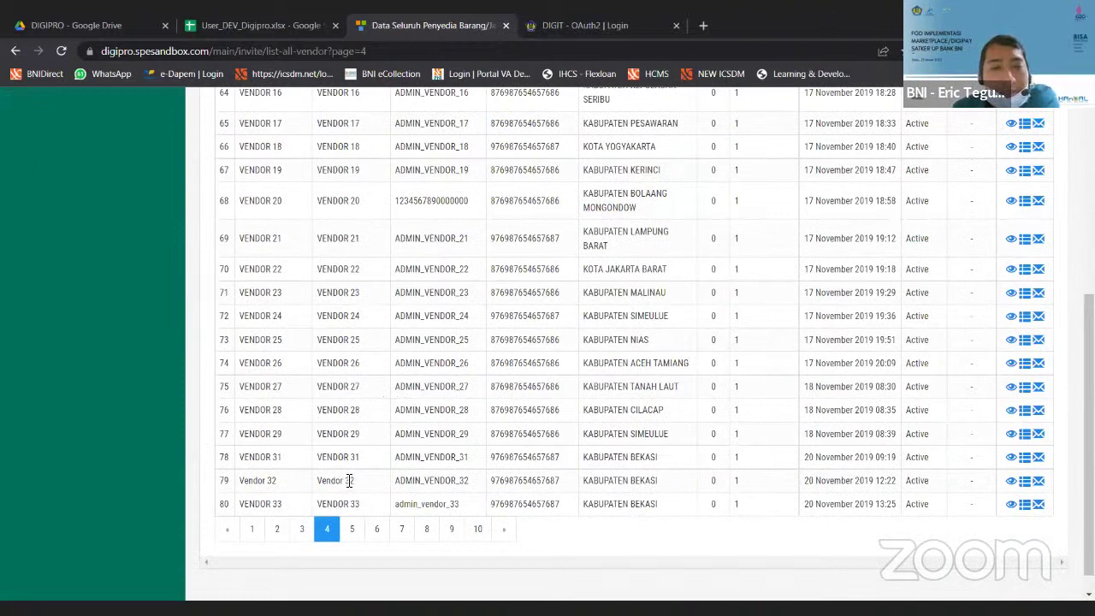
{"action": "left_click_drag", "start_coordinate": [354, 481], "coordinate": [301, 486]}
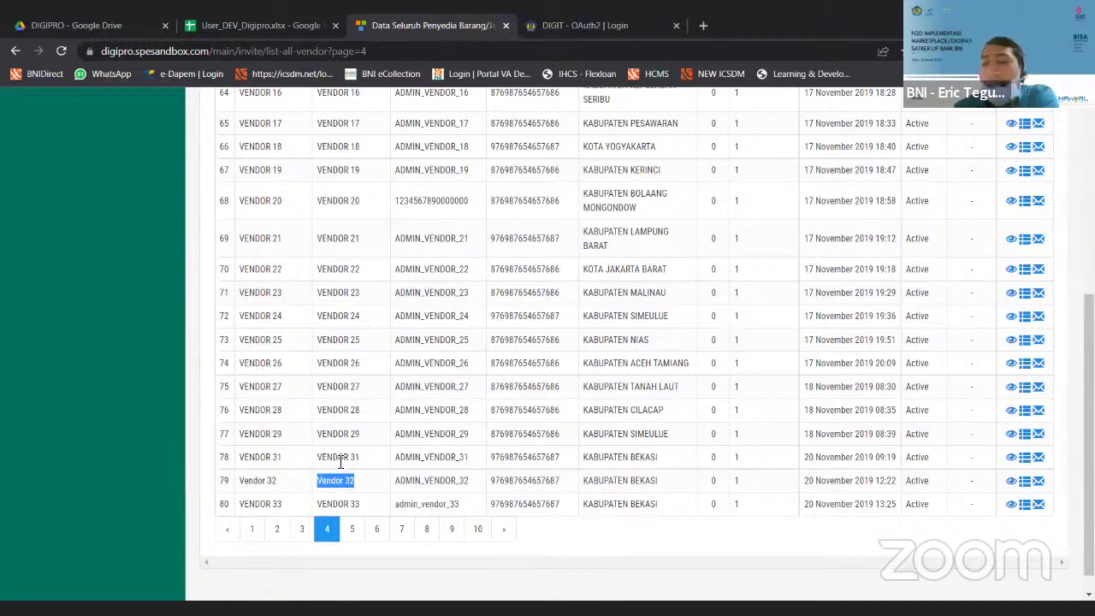
{"action": "left_click", "coordinate": [425, 487]}
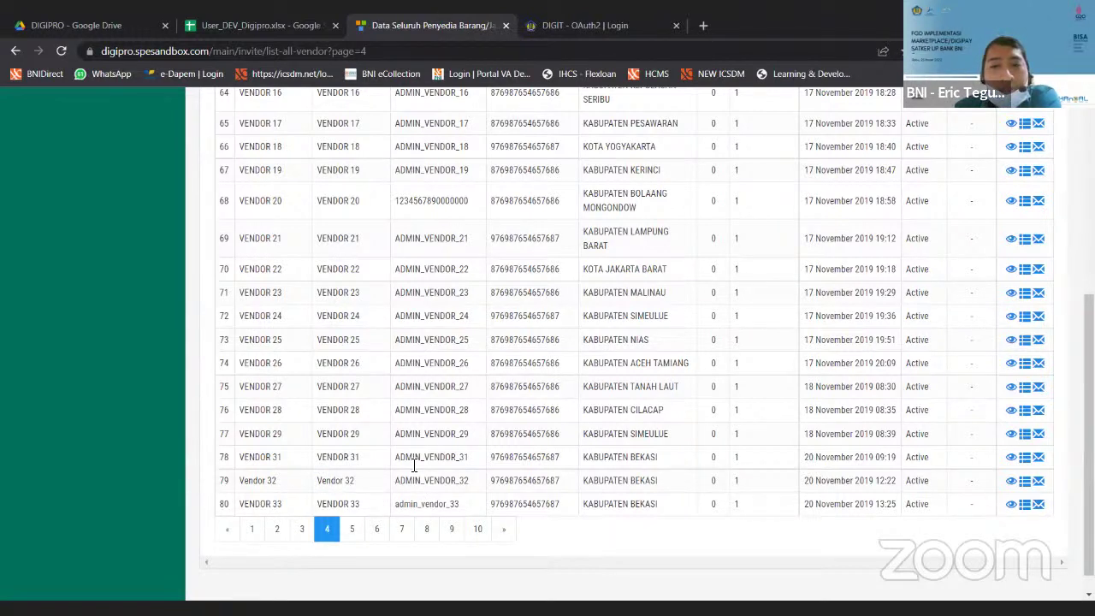
View the details of Vendor 32 and examine the whole record down to its status.
{"action": "left_click", "coordinate": [1013, 482]}
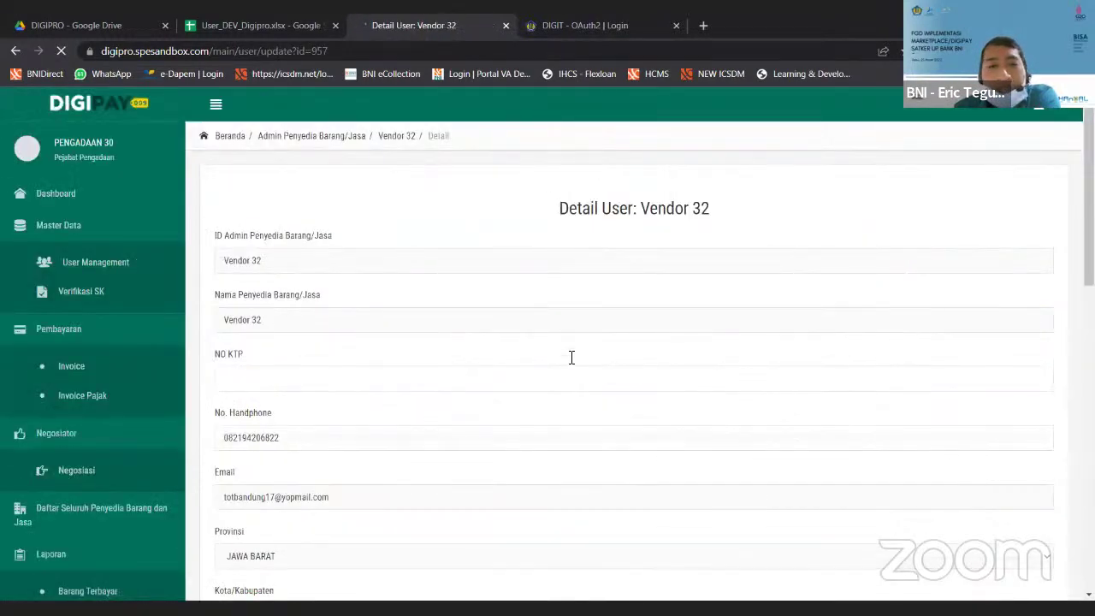
{"action": "scroll", "coordinate": [452, 371], "scroll_direction": "down", "scroll_amount": 10}
{"action": "scroll", "coordinate": [411, 386], "scroll_direction": "down", "scroll_amount": 3}
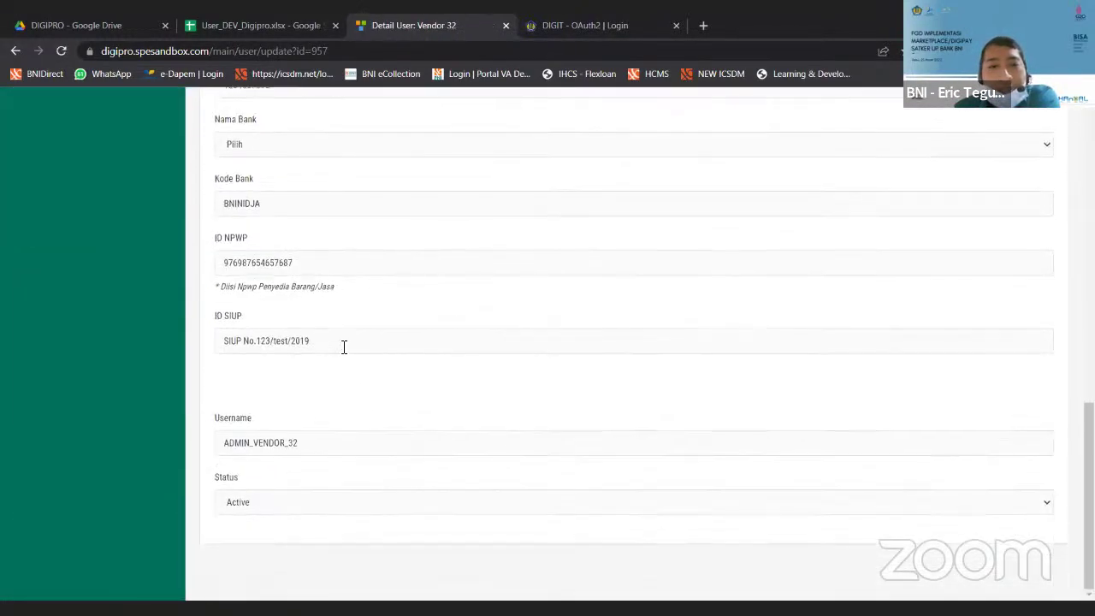
{"action": "scroll", "coordinate": [334, 359], "scroll_direction": "up", "scroll_amount": 4}
{"action": "scroll", "coordinate": [323, 322], "scroll_direction": "up", "scroll_amount": 6}
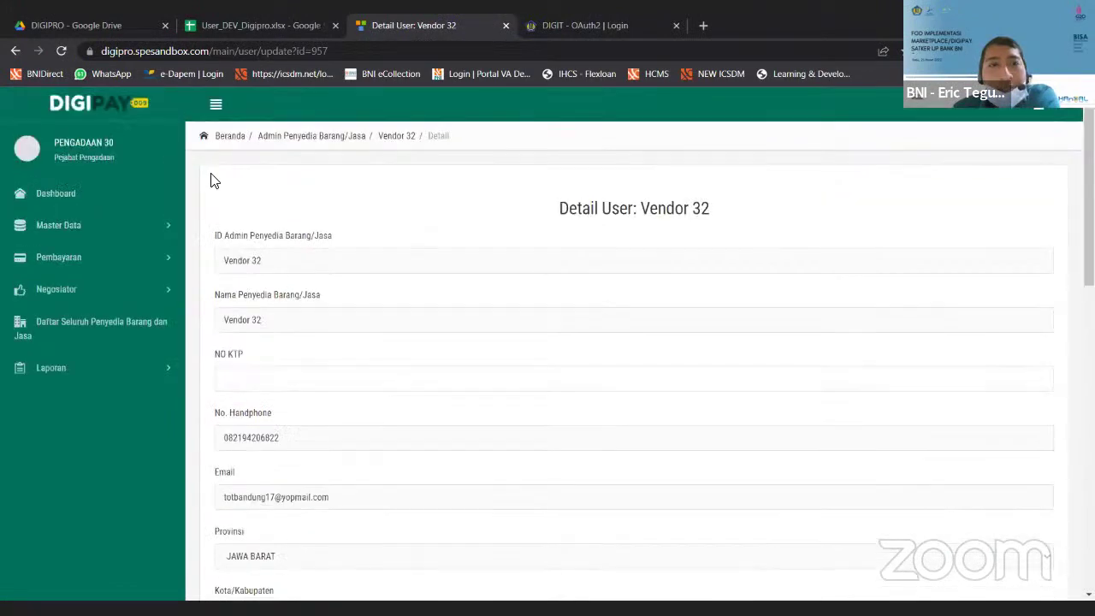
Leave the vendor details and return to page 4 of the list of all providers.
{"action": "left_click", "coordinate": [335, 136]}
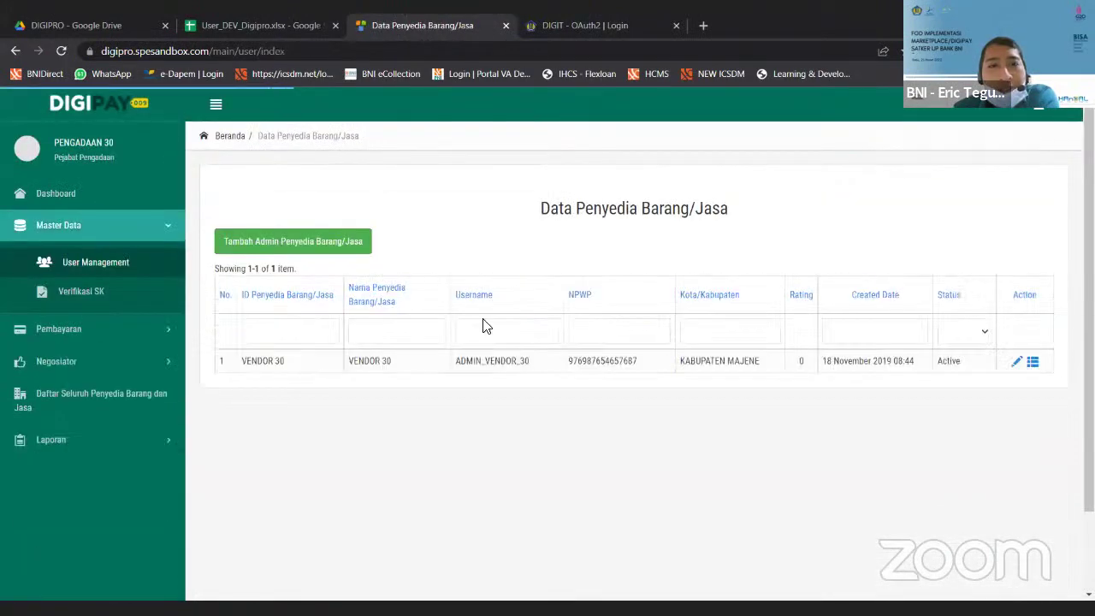
{"action": "left_click", "coordinate": [210, 136]}
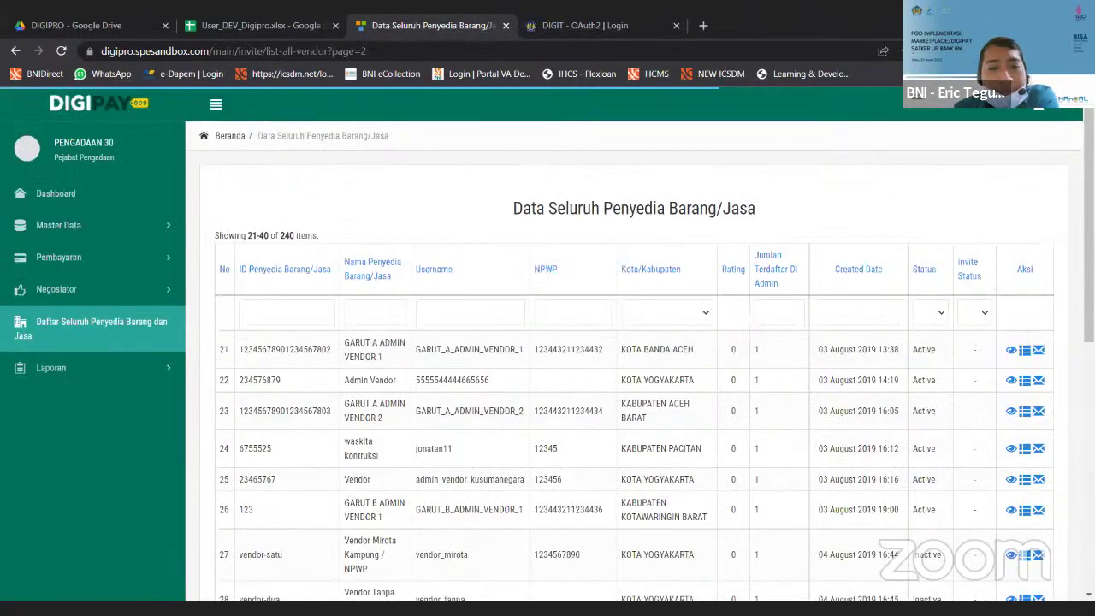
{"action": "scroll", "coordinate": [371, 561], "scroll_direction": "down", "scroll_amount": 6}
{"action": "left_click", "coordinate": [362, 508]}
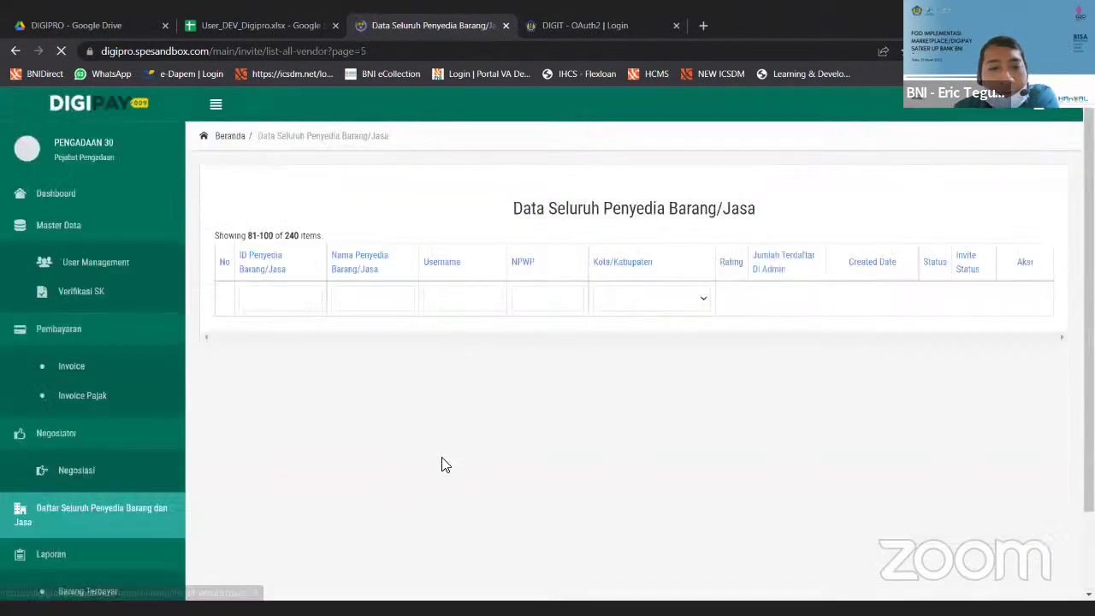
{"action": "scroll", "coordinate": [440, 465], "scroll_direction": "down", "scroll_amount": 10}
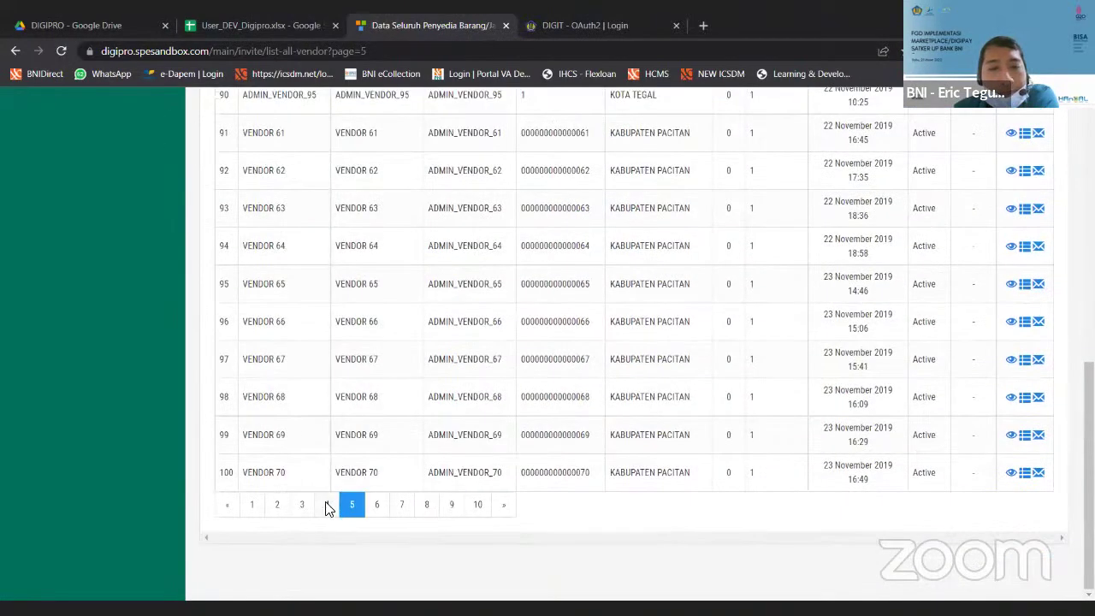
{"action": "left_click", "coordinate": [329, 506]}
{"action": "scroll", "coordinate": [348, 493], "scroll_direction": "down", "scroll_amount": 10}
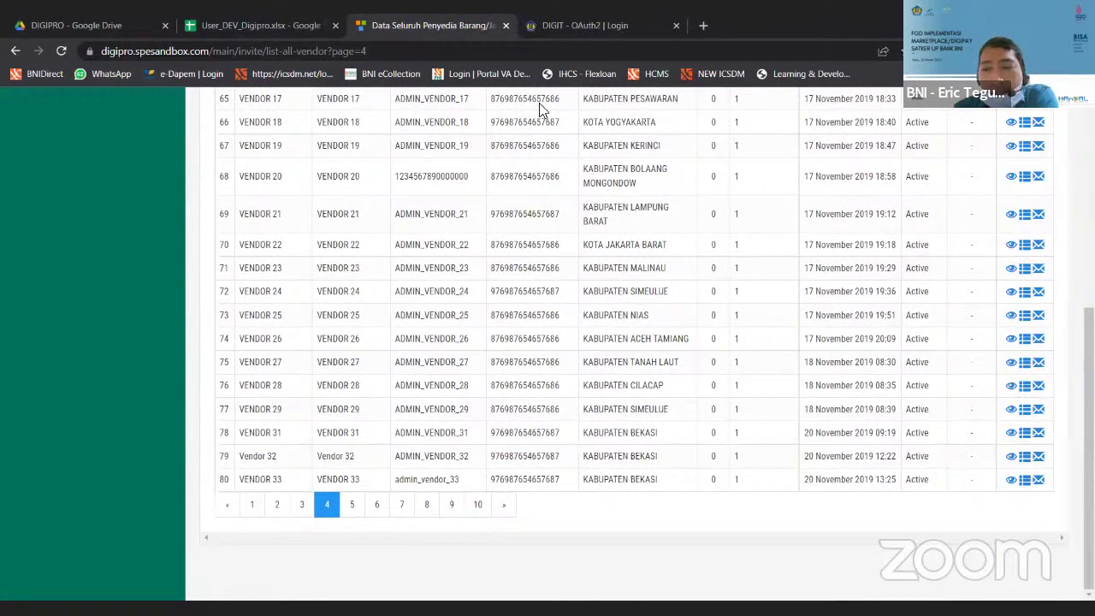
Send Vendor 32 an invitation to become a goods and services provider and confirm it.
{"action": "left_click", "coordinate": [1039, 457]}
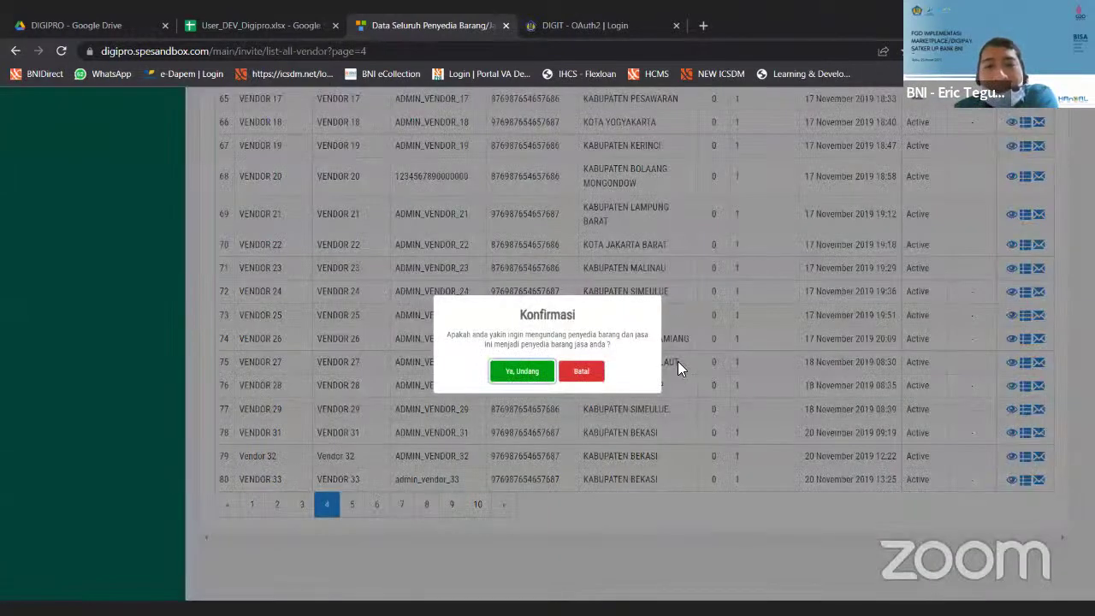
{"action": "left_click", "coordinate": [524, 374]}
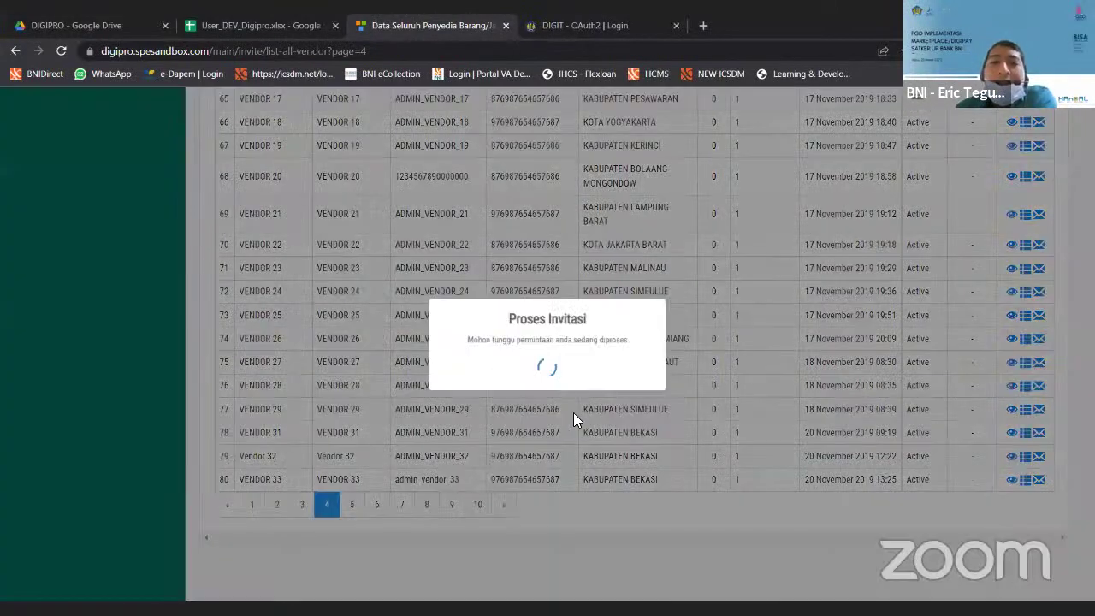
{"action": "left_click", "coordinate": [546, 373]}
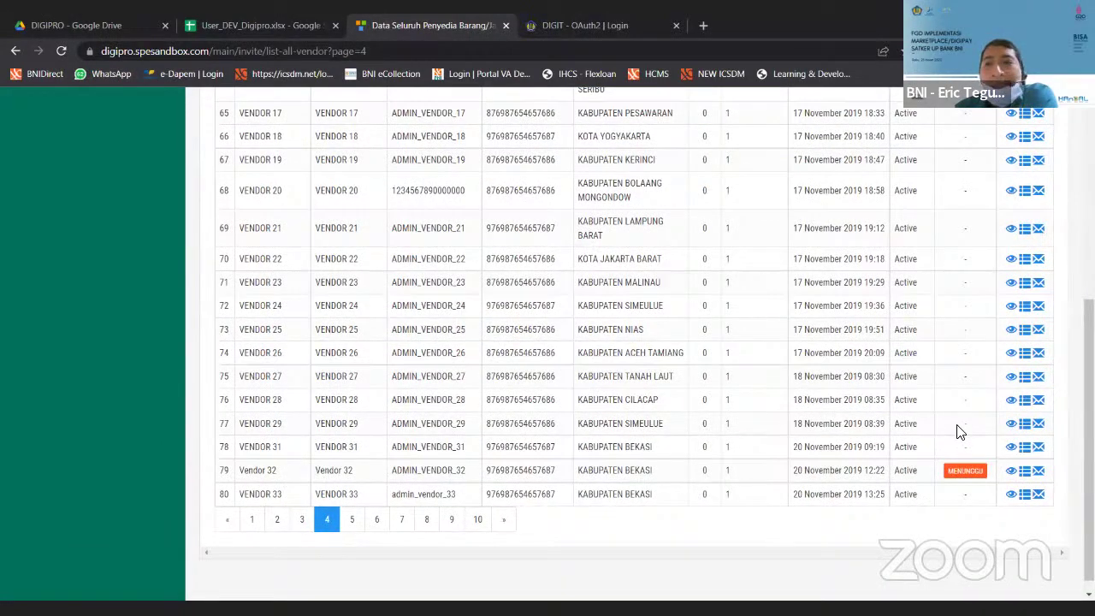
Log out of the pengadaan_30 account and confirm the logout.
{"action": "scroll", "coordinate": [960, 419], "scroll_direction": "up", "scroll_amount": 5}
{"action": "left_click", "coordinate": [1066, 122]}
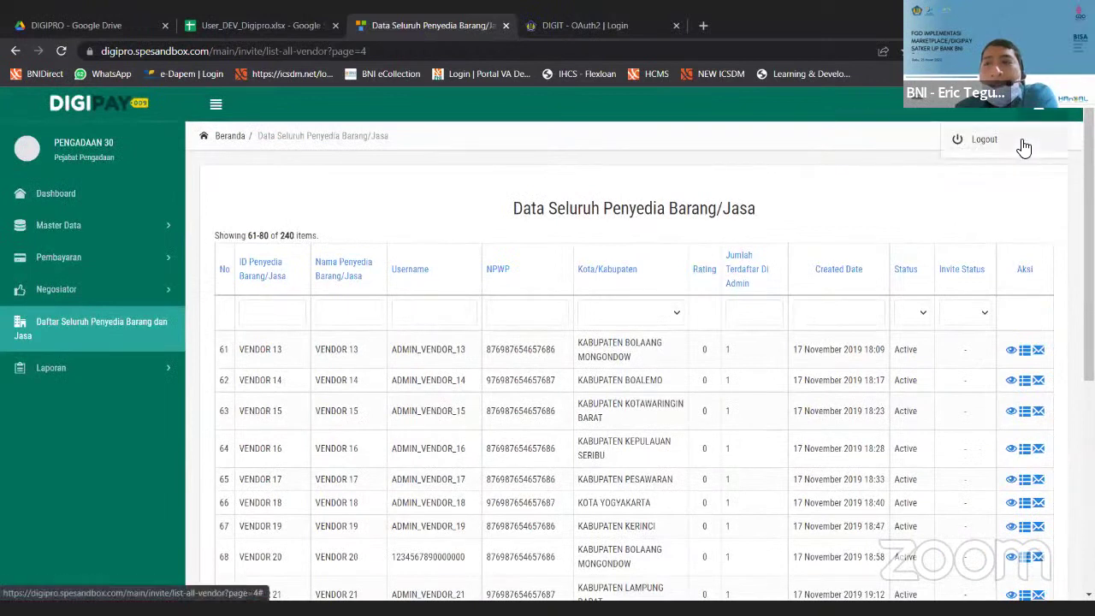
{"action": "left_click", "coordinate": [982, 140]}
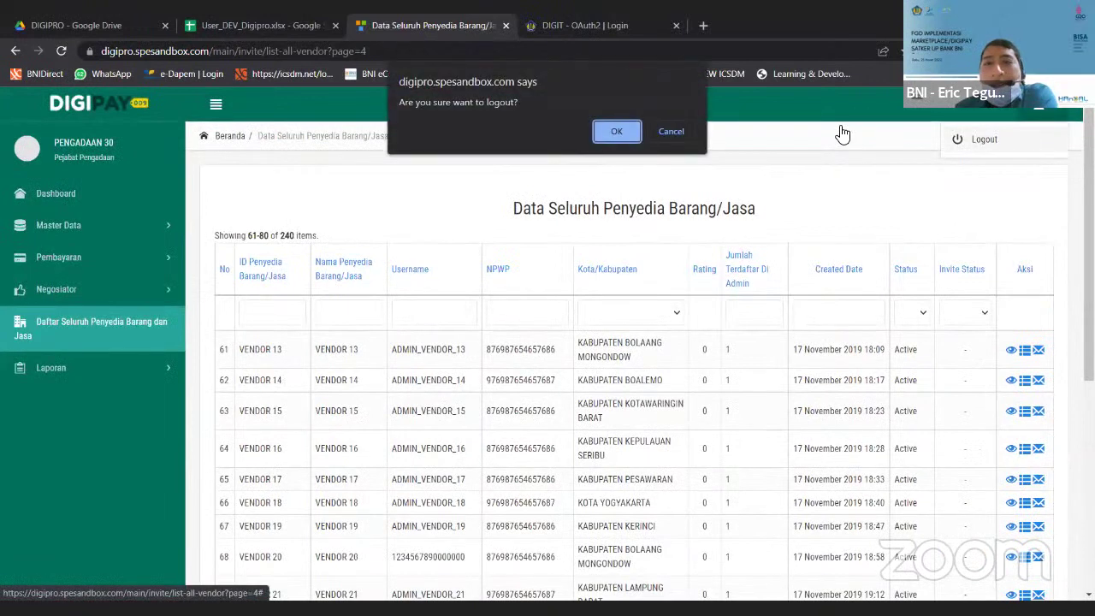
{"action": "left_click", "coordinate": [640, 131]}
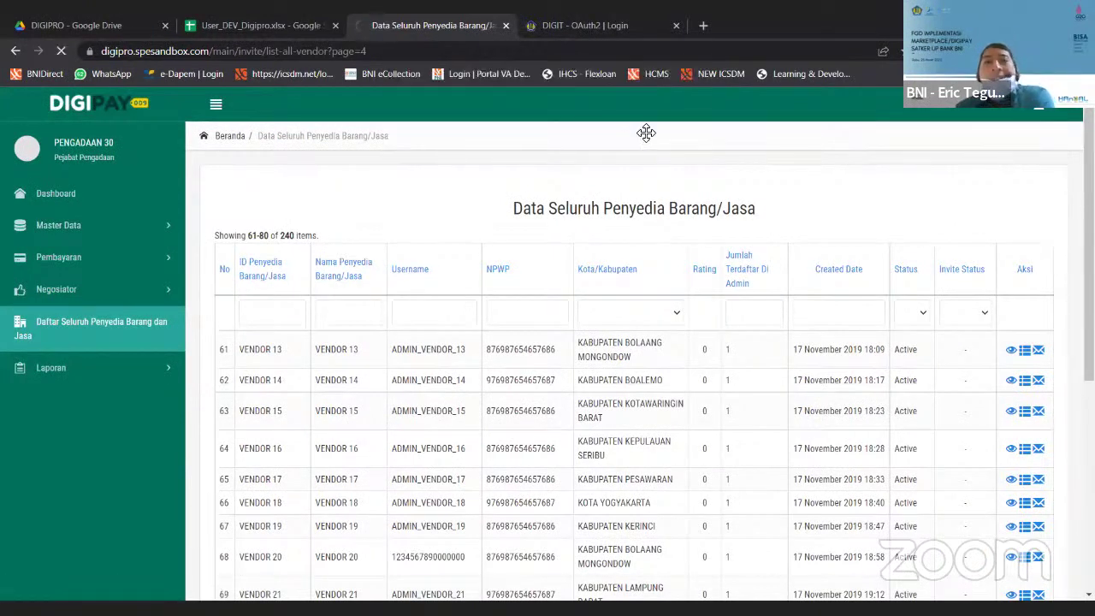
Load the login page at digipro.spesandbox.com.
{"action": "left_click", "coordinate": [572, 52]}
{"action": "type", "text": "di"}
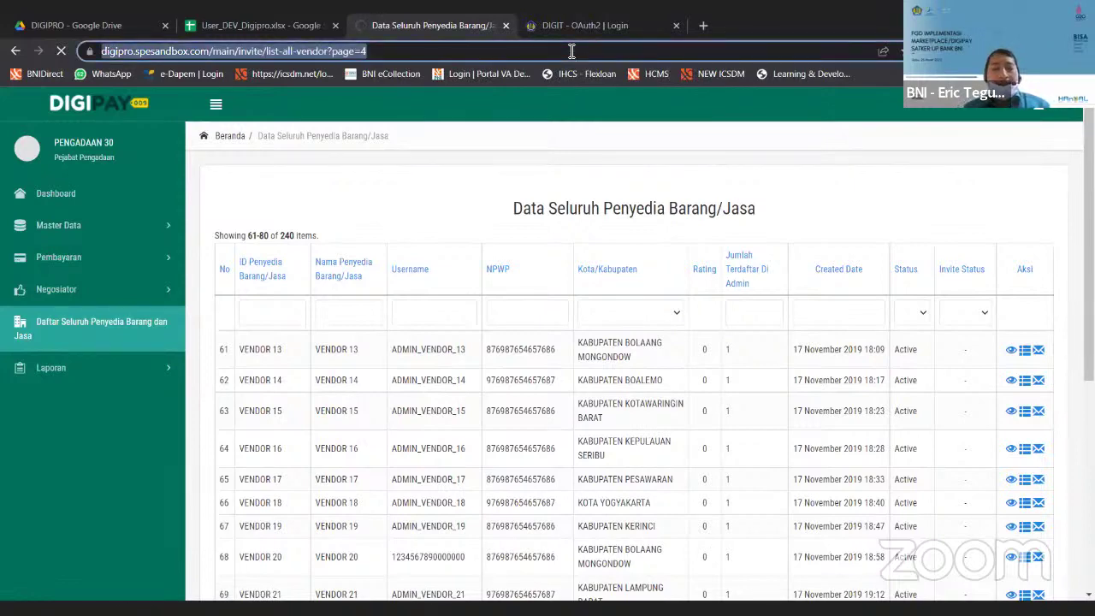
{"action": "type", "text": "gi"}
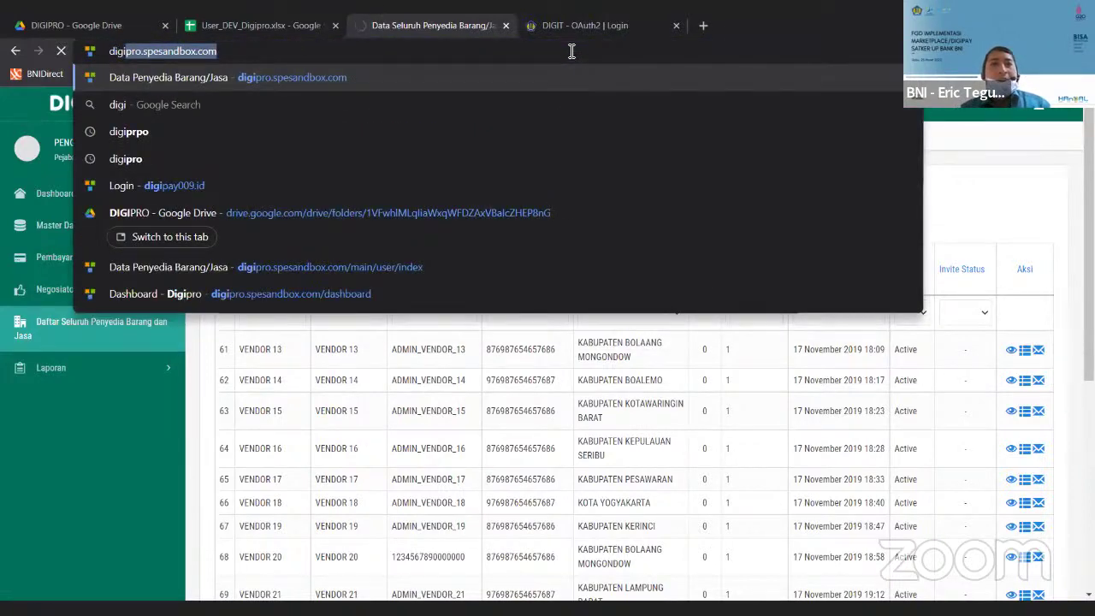
{"action": "key", "text": "Return"}
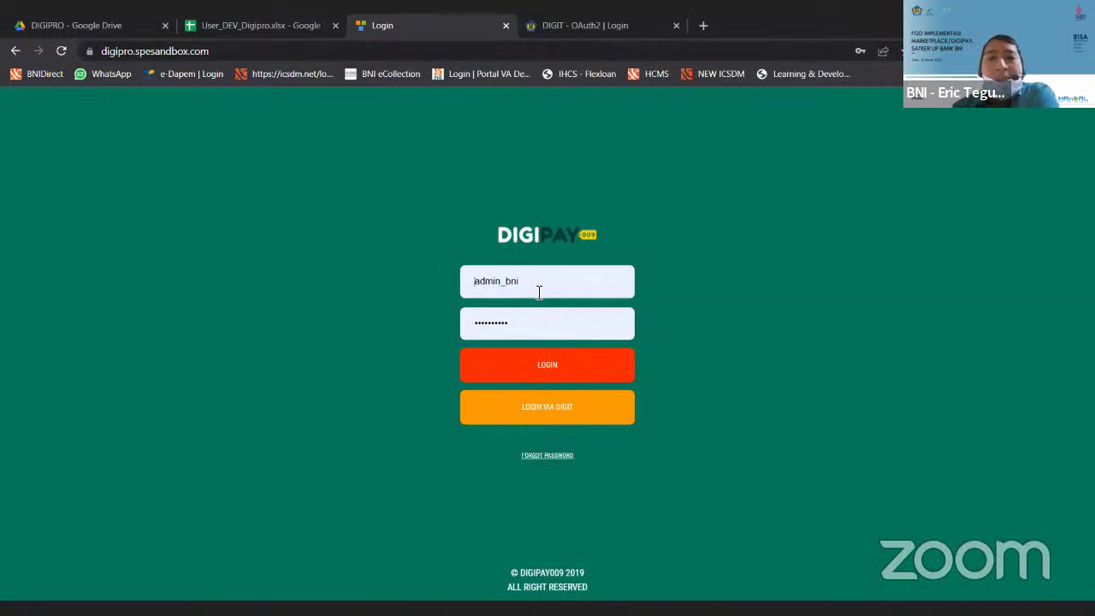
Log in as admin_vendor_32, replacing the prefilled username and entering the account password.
{"action": "double_click", "coordinate": [539, 293]}
{"action": "type", "text": "admin_"}
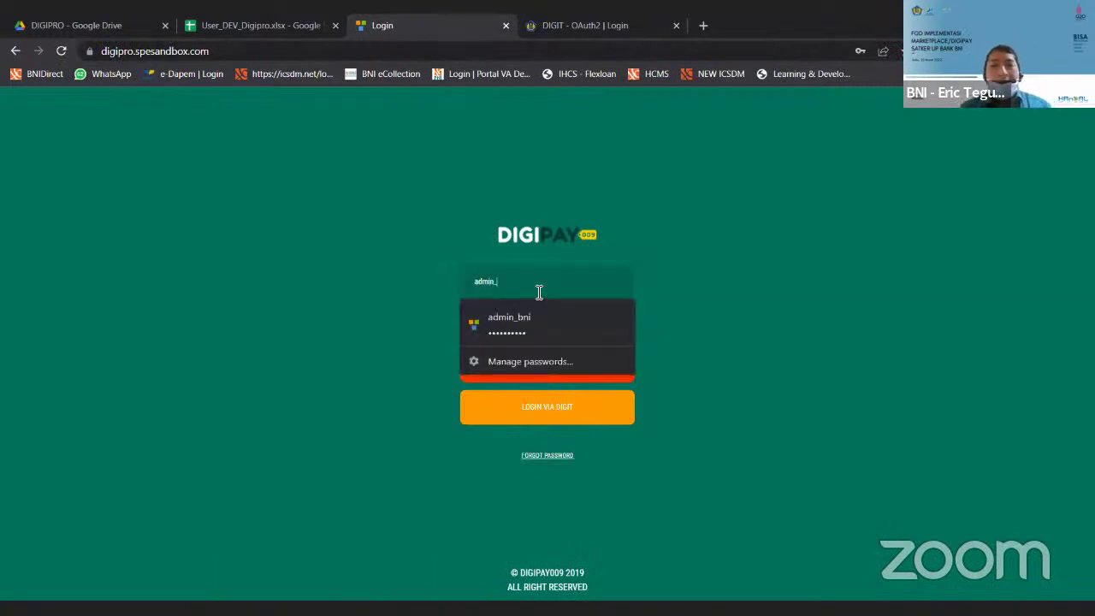
{"action": "type", "text": "vendor"}
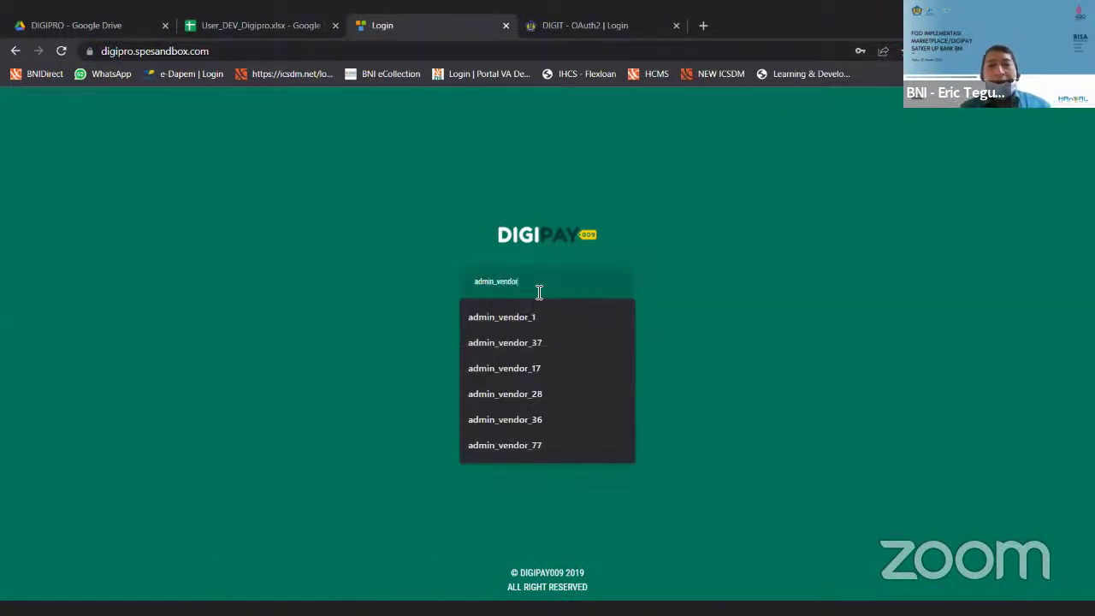
{"action": "type", "text": "_32"}
{"action": "key", "text": "Tab"}
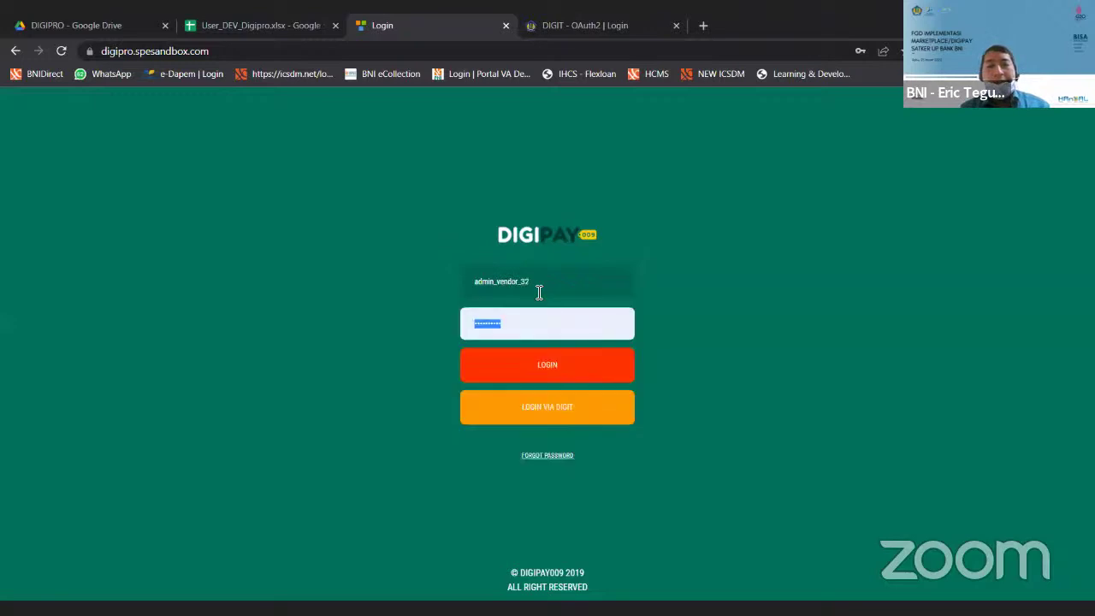
{"action": "type", "text": "•••"}
{"action": "key", "text": "Return"}
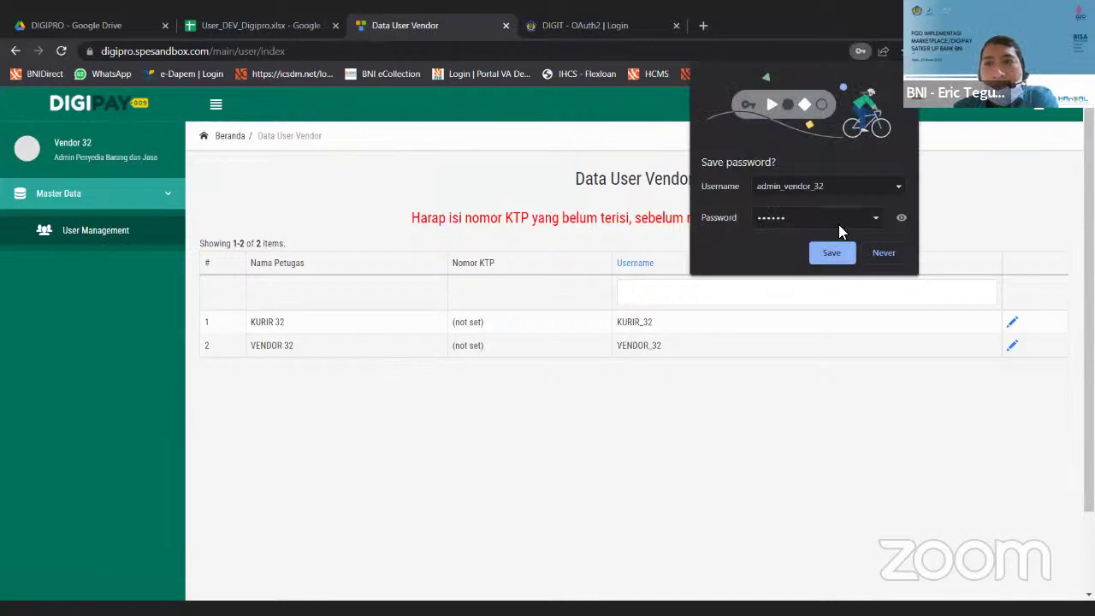
Open the list of satker invitations under the vendor's master data and accept the request from SATKER 30.
{"action": "left_click", "coordinate": [1013, 322]}
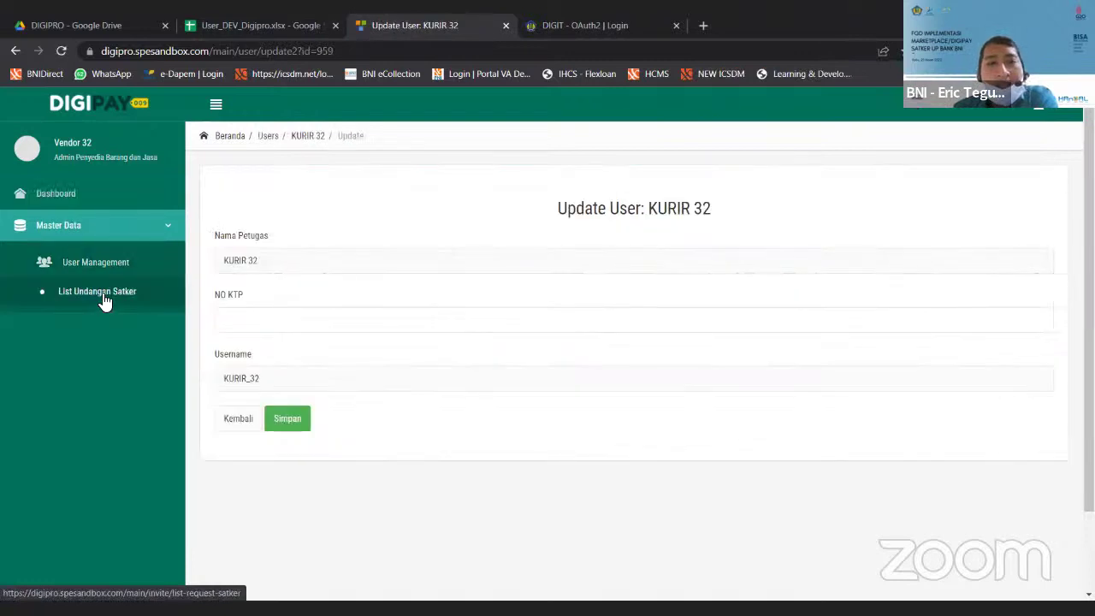
{"action": "left_click", "coordinate": [101, 296]}
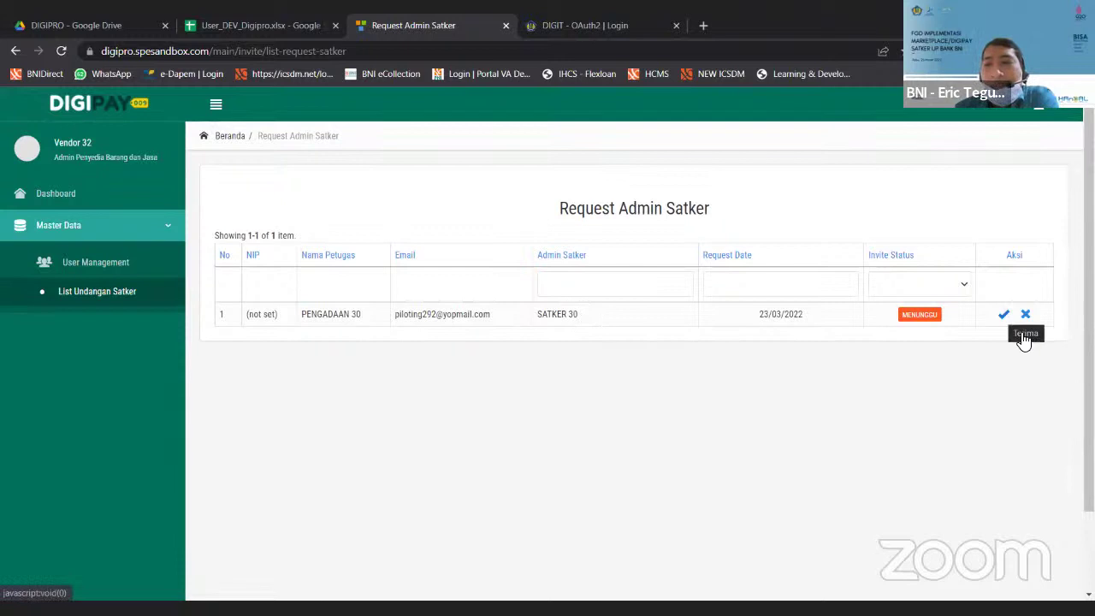
{"action": "left_click", "coordinate": [1003, 314]}
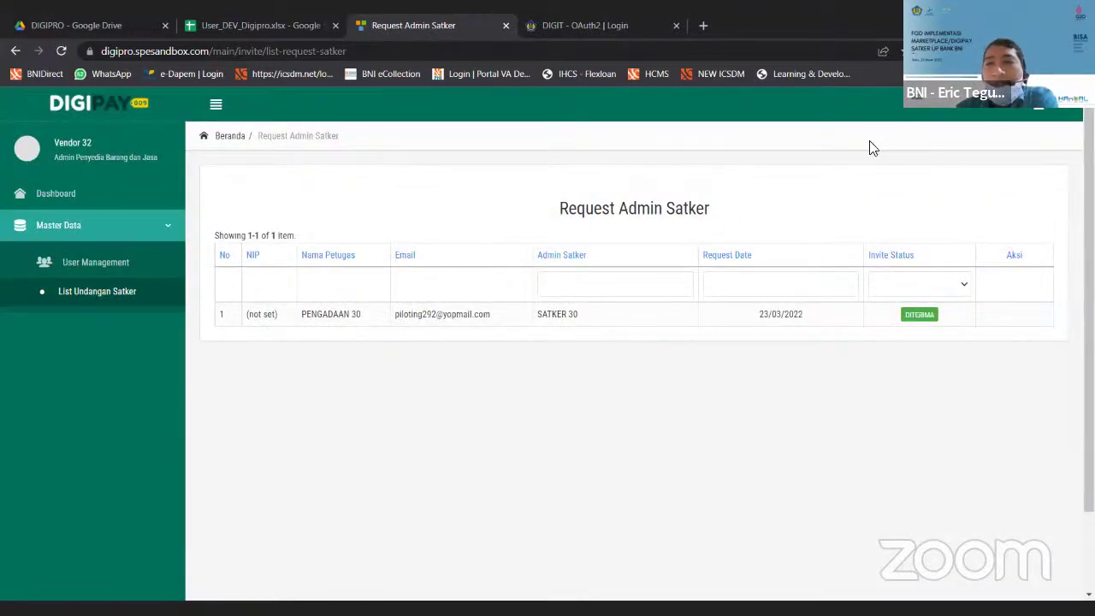
Log out of the Vendor 32 admin account, confirm the logout, and load the login page at digipro.spesandbox.com.
{"action": "left_click", "coordinate": [1039, 107]}
{"action": "left_click", "coordinate": [976, 176]}
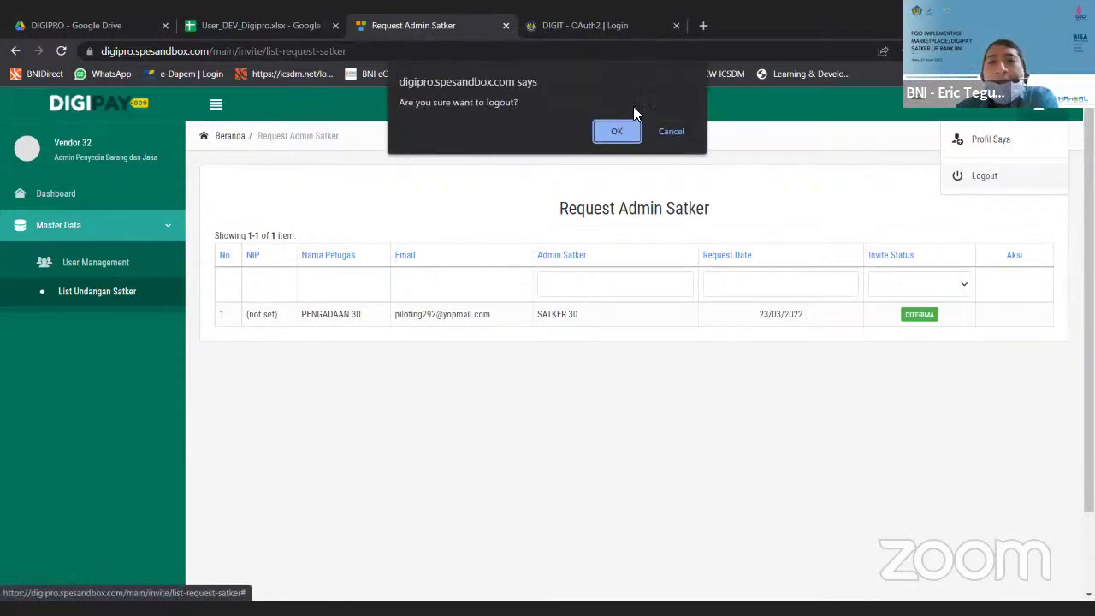
{"action": "key", "text": "Return"}
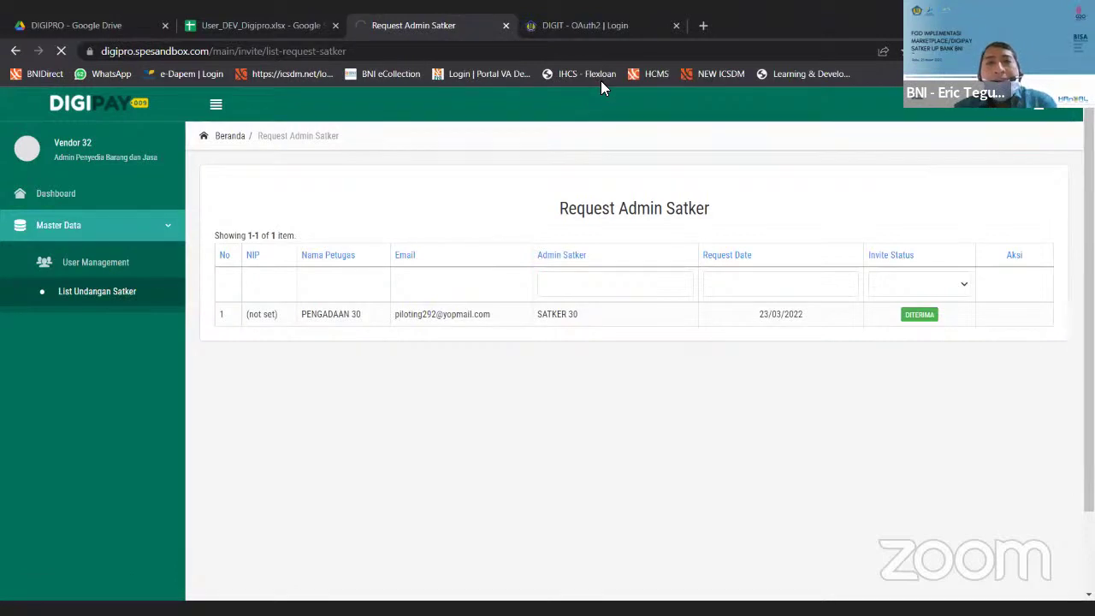
{"action": "left_click", "coordinate": [560, 62]}
{"action": "type", "text": "digipr"}
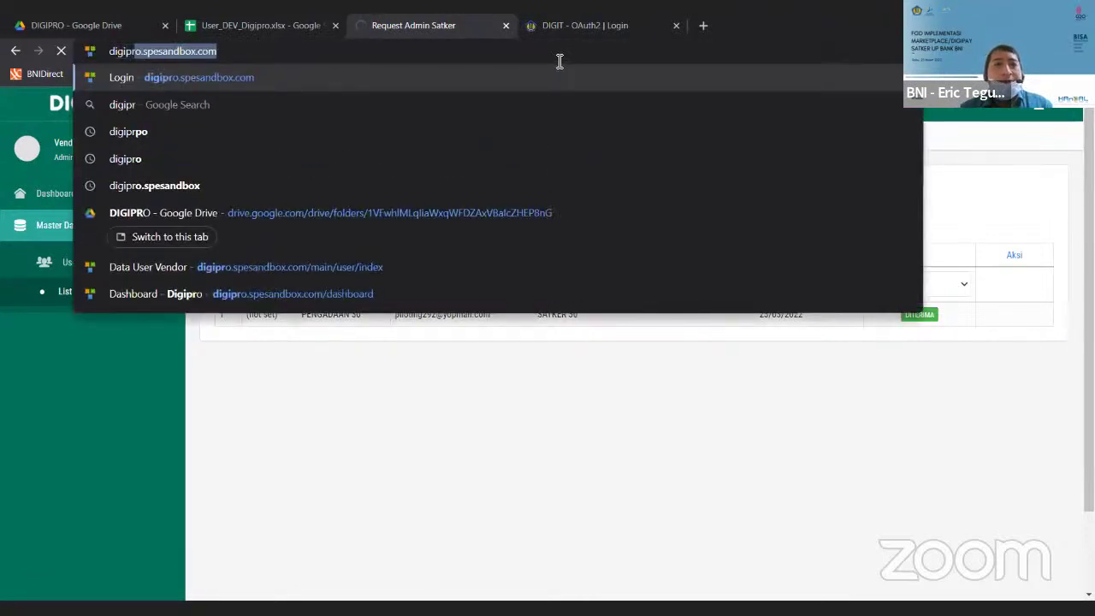
{"action": "key", "text": "Return"}
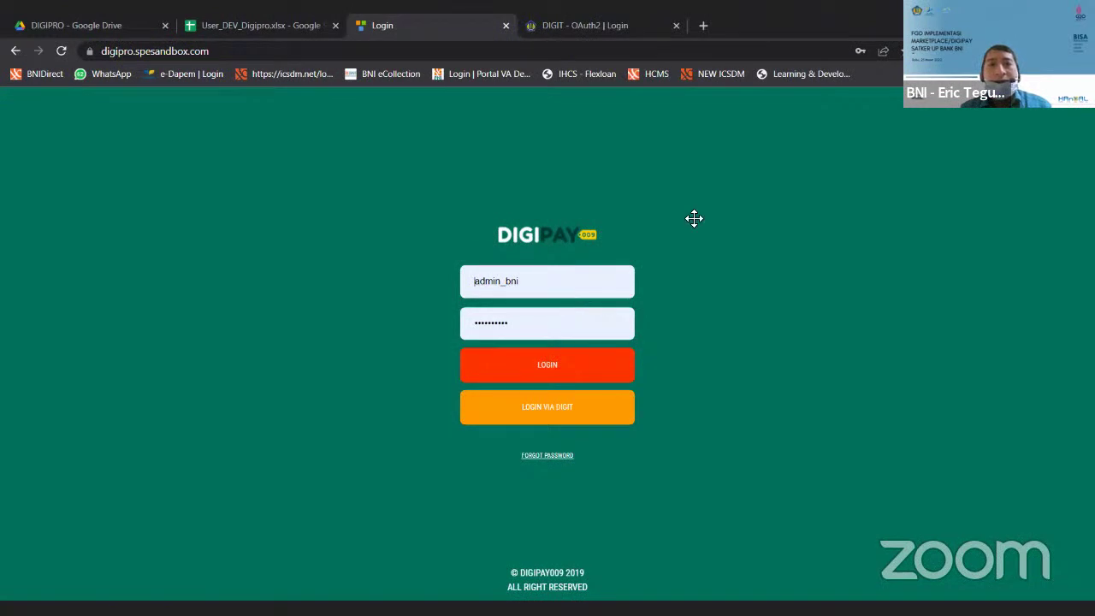
{"action": "left_click", "coordinate": [566, 280]}
{"action": "key", "text": "ctrl+a"}
{"action": "key", "text": "BackSpace"}
{"action": "type", "text": "admin_"}
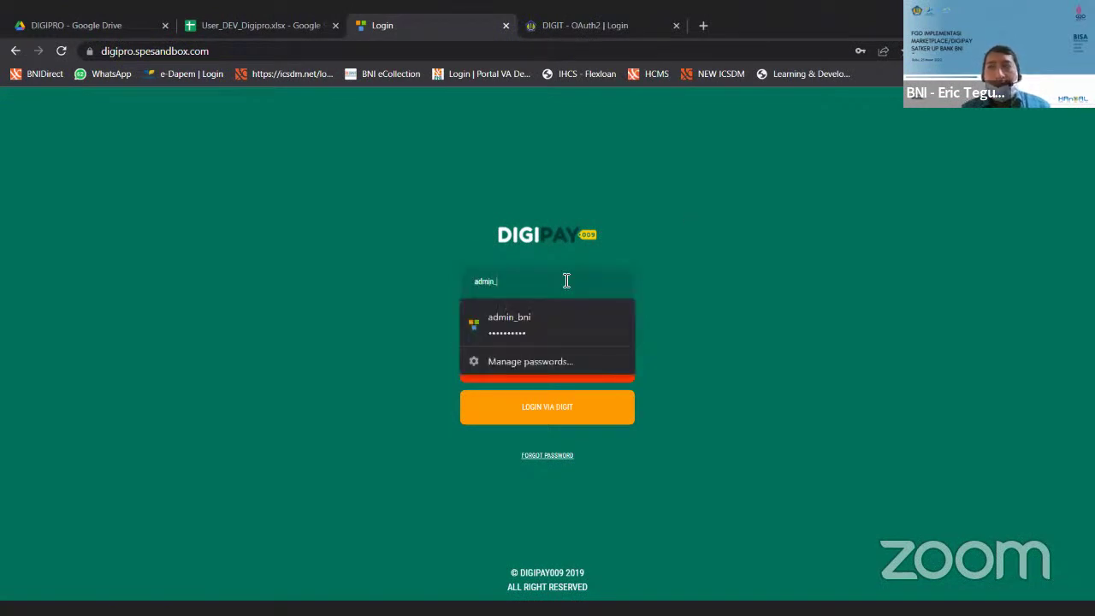
{"action": "type", "text": "vendor"}
Log in as pengadaan_30, replacing the username in the login form and entering the account password.
{"action": "key", "text": "ctrl+a"}
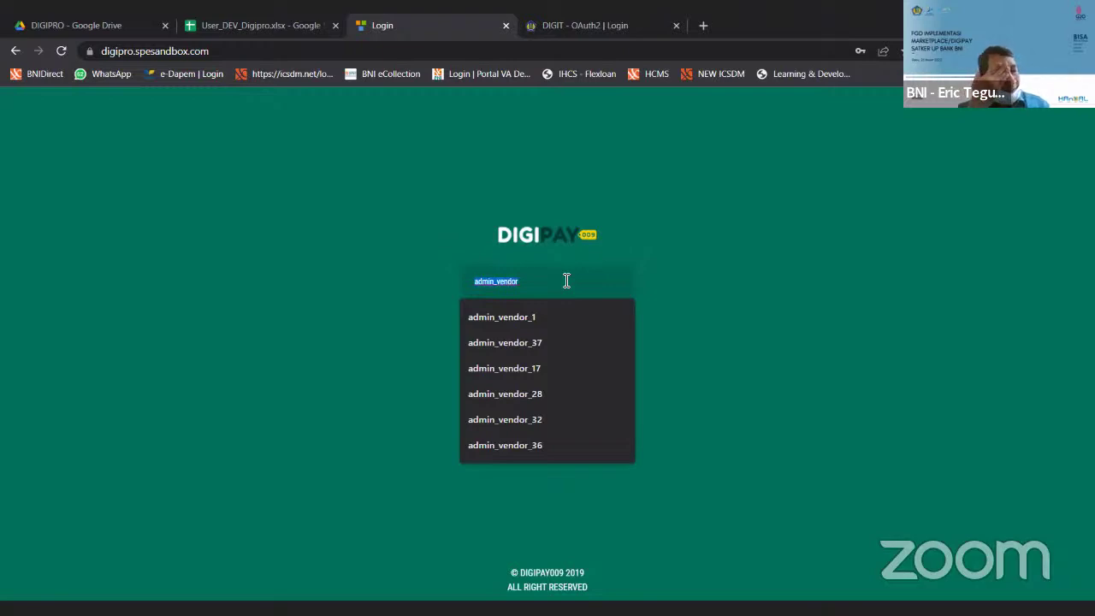
{"action": "type", "text": "pengadaa"}
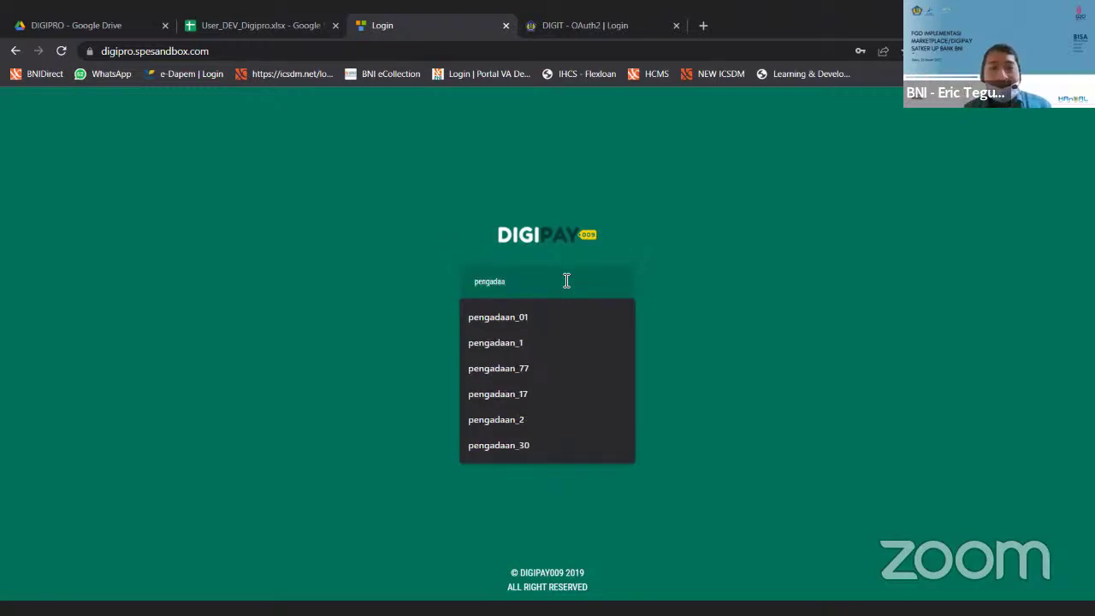
{"action": "key", "text": "Down"}
{"action": "key", "text": "Return"}
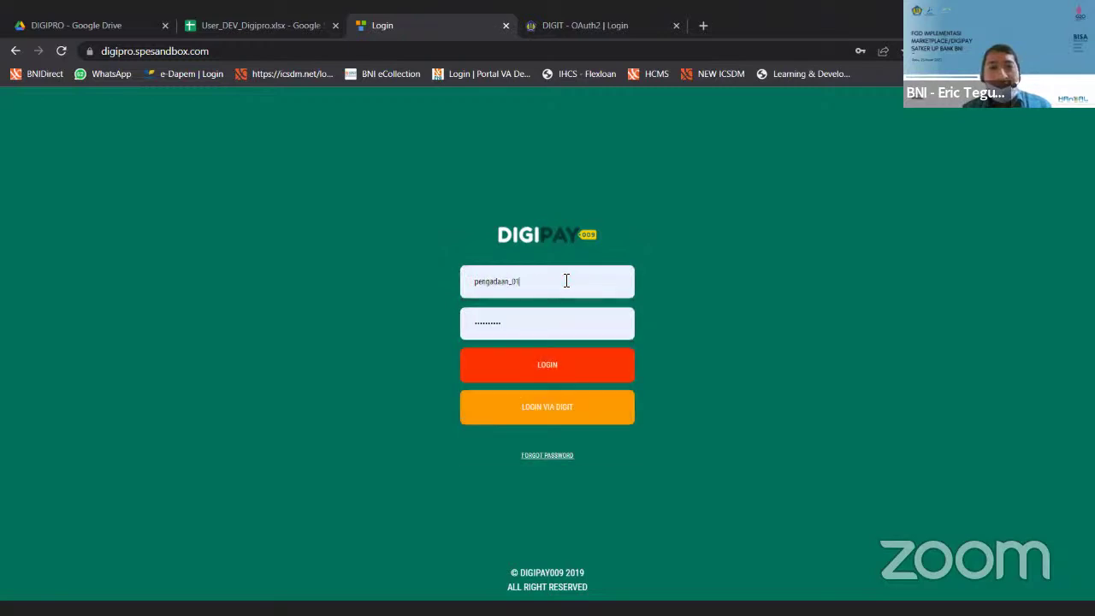
{"action": "key", "text": "BackSpace"}
{"action": "key", "text": "BackSpace"}
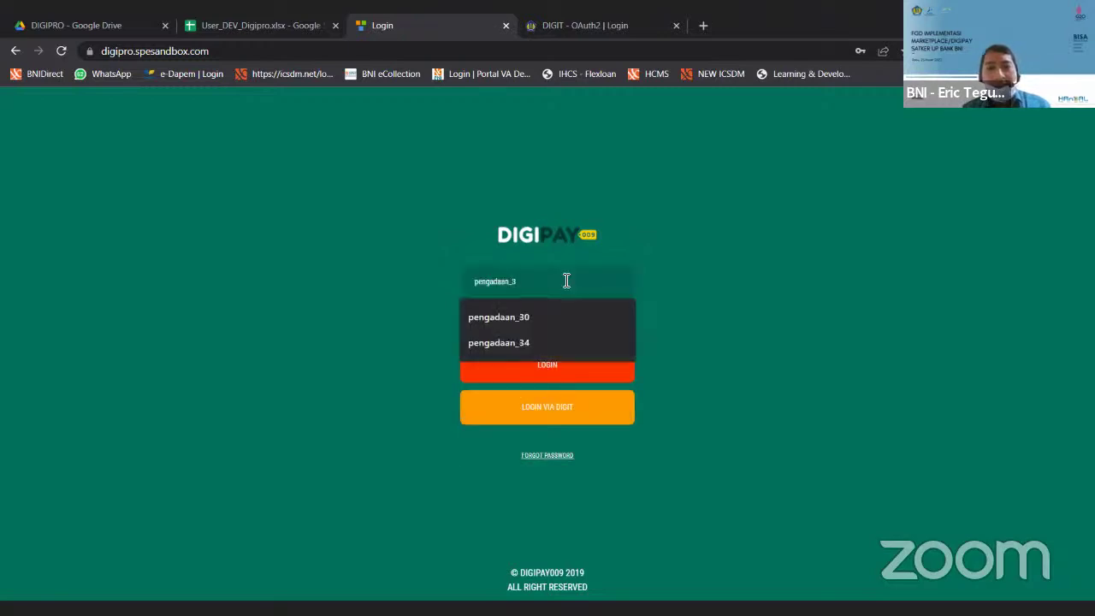
{"action": "key", "text": "Up"}
{"action": "key", "text": "Return"}
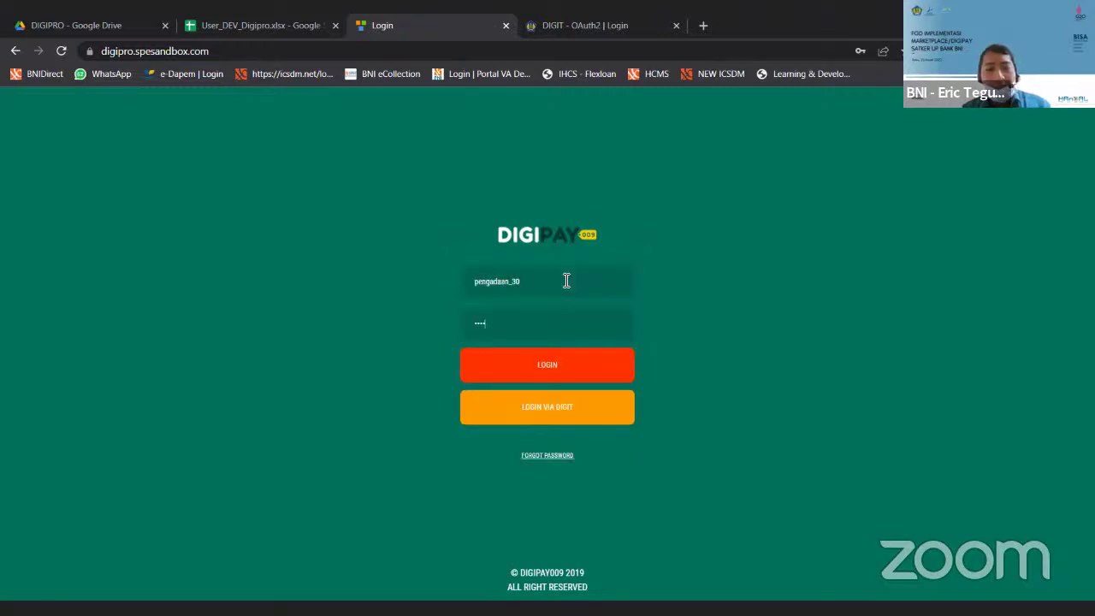
{"action": "key", "text": "Return"}
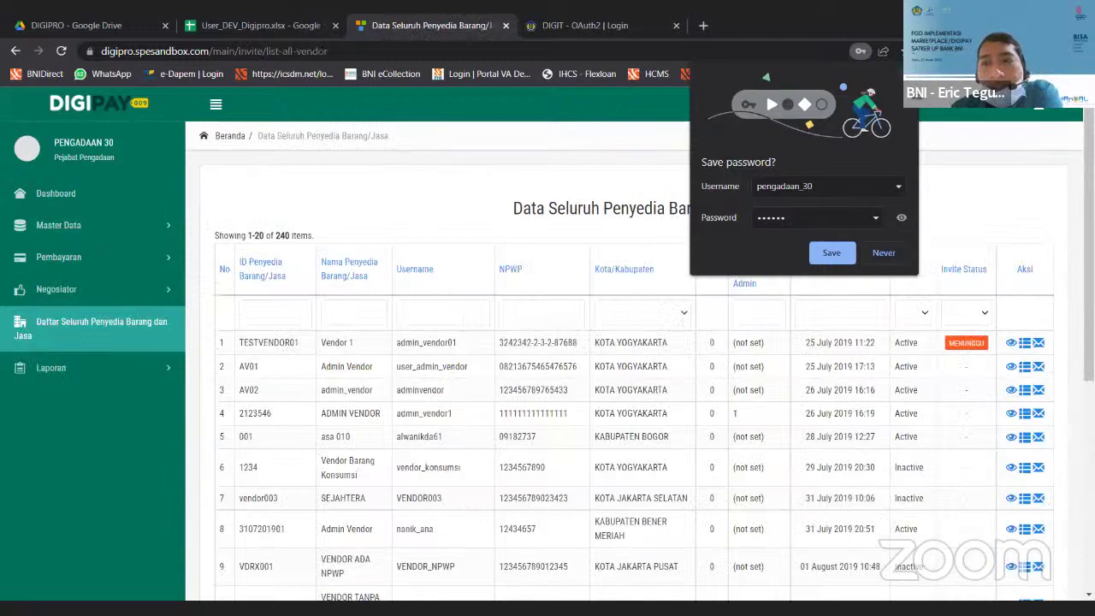
Go to page 4 of the list of all goods and services providers and check Vendor 32's invite status.
{"action": "scroll", "coordinate": [325, 568], "scroll_direction": "down", "scroll_amount": 5}
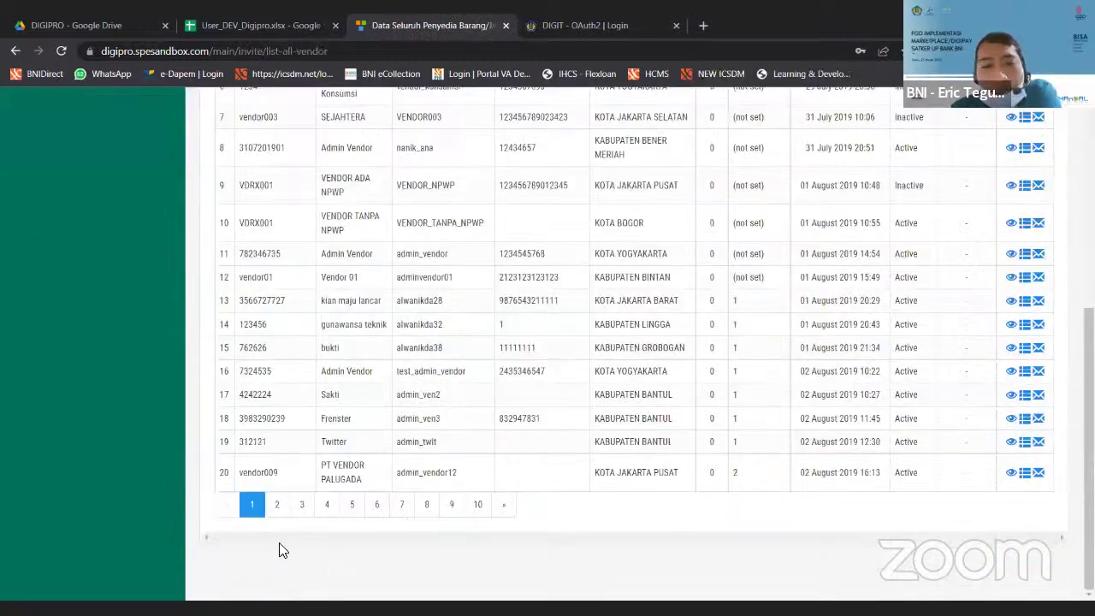
{"action": "left_click", "coordinate": [329, 507]}
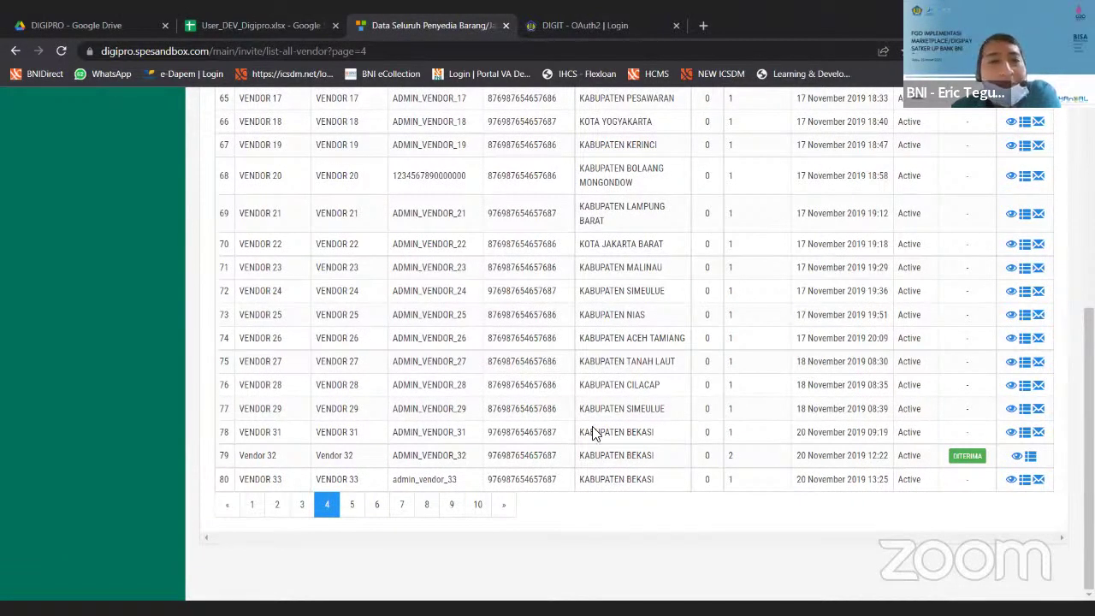
{"action": "scroll", "coordinate": [595, 432], "scroll_direction": "up", "scroll_amount": 5}
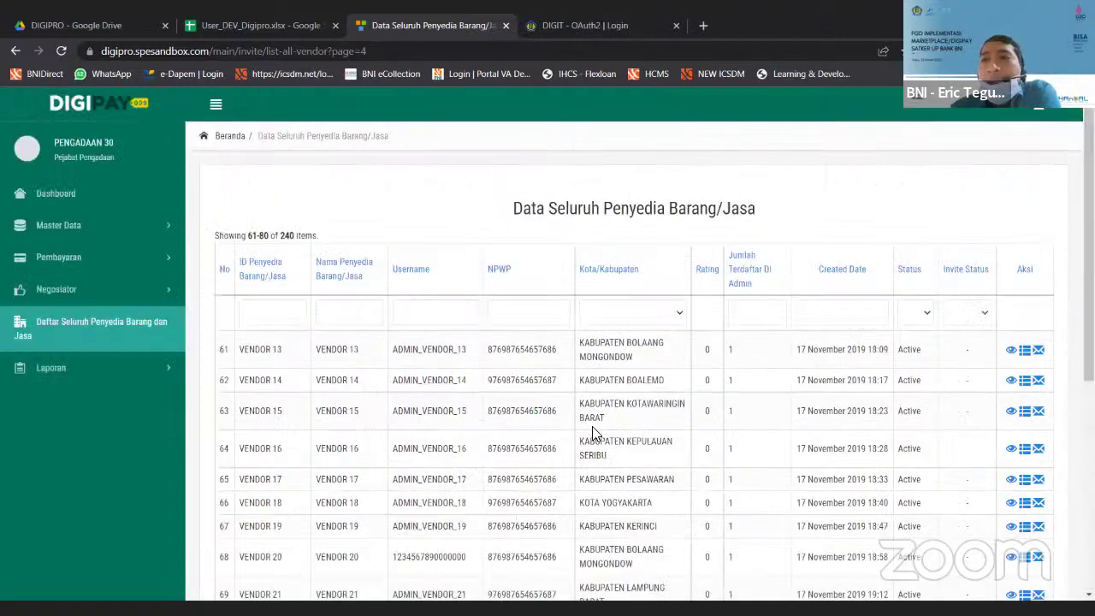
Log out of the pengadaan_30 account and confirm the logout.
{"action": "left_click", "coordinate": [1038, 104]}
{"action": "left_click", "coordinate": [973, 133]}
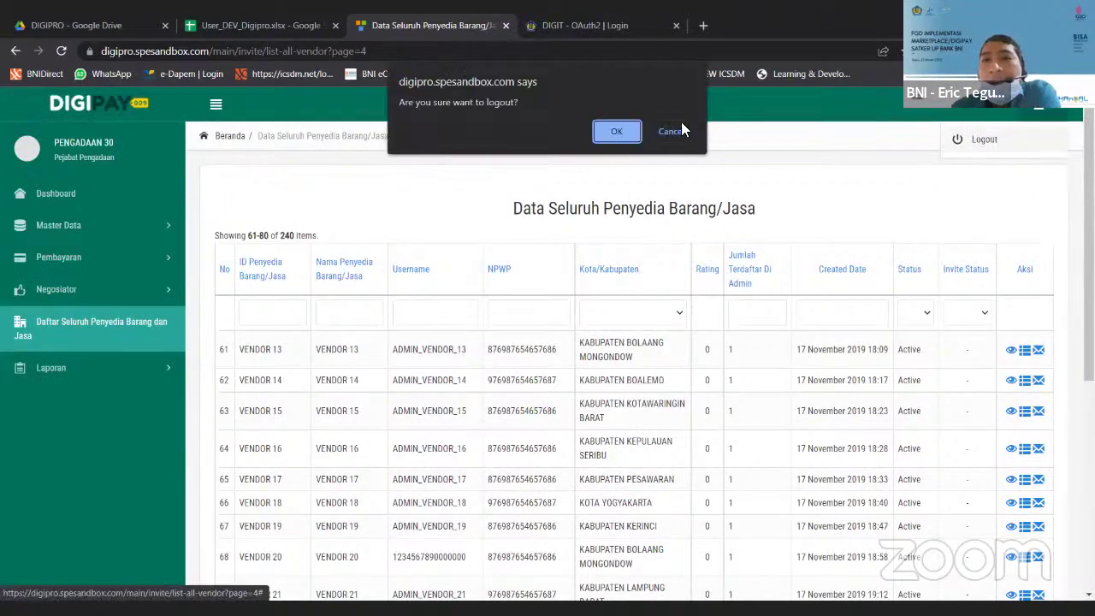
{"action": "left_click", "coordinate": [618, 130]}
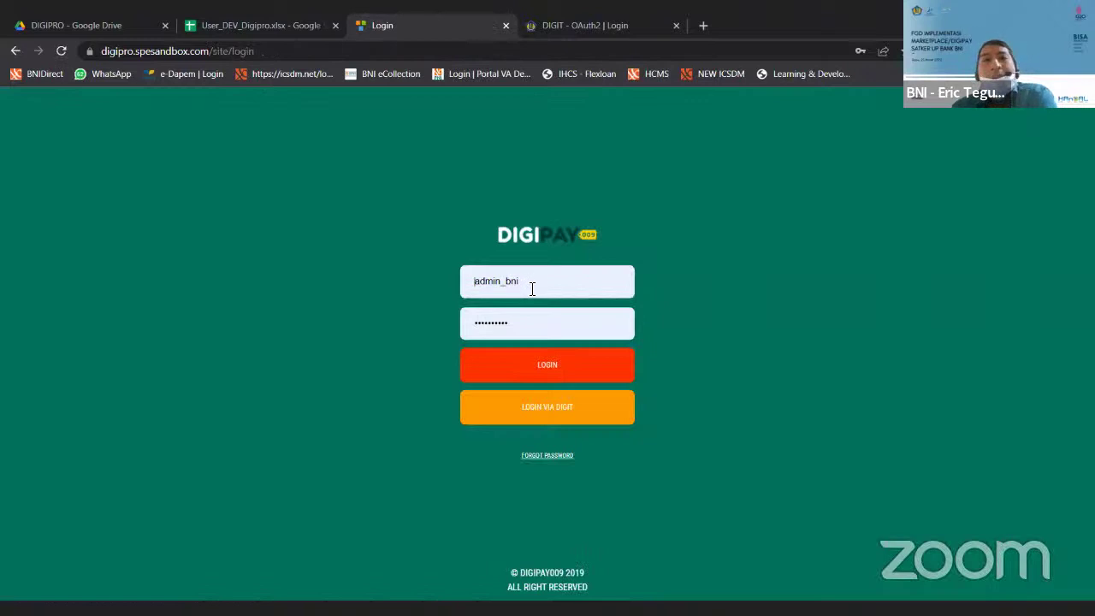
Replace the prefilled login username with pemesan_30 and enter the account password.
{"action": "double_click", "coordinate": [532, 289]}
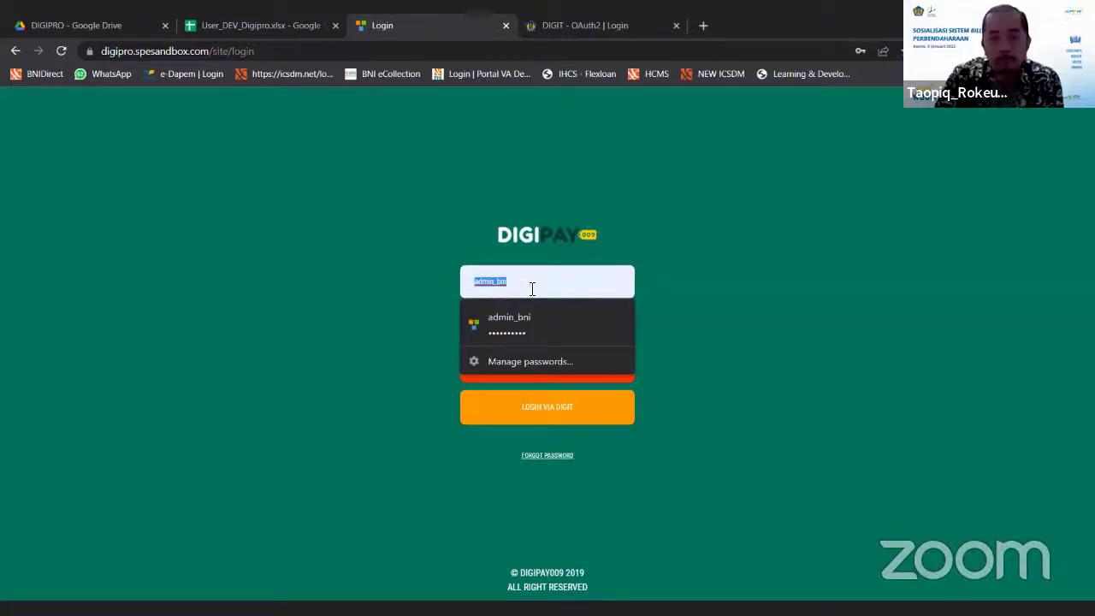
{"action": "type", "text": "pemesan"}
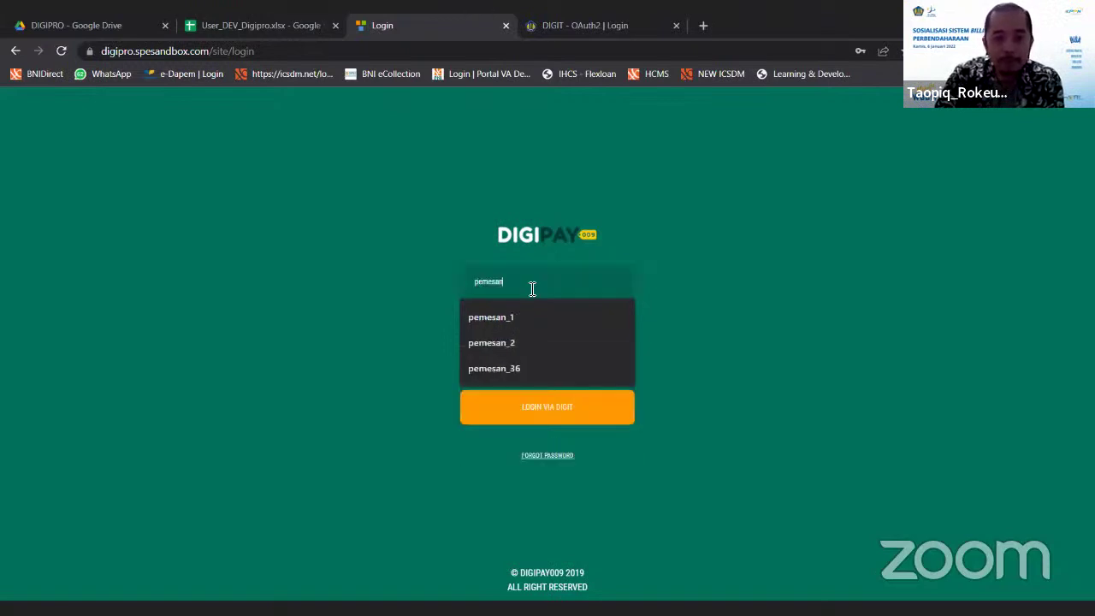
{"action": "key", "text": "Down"}
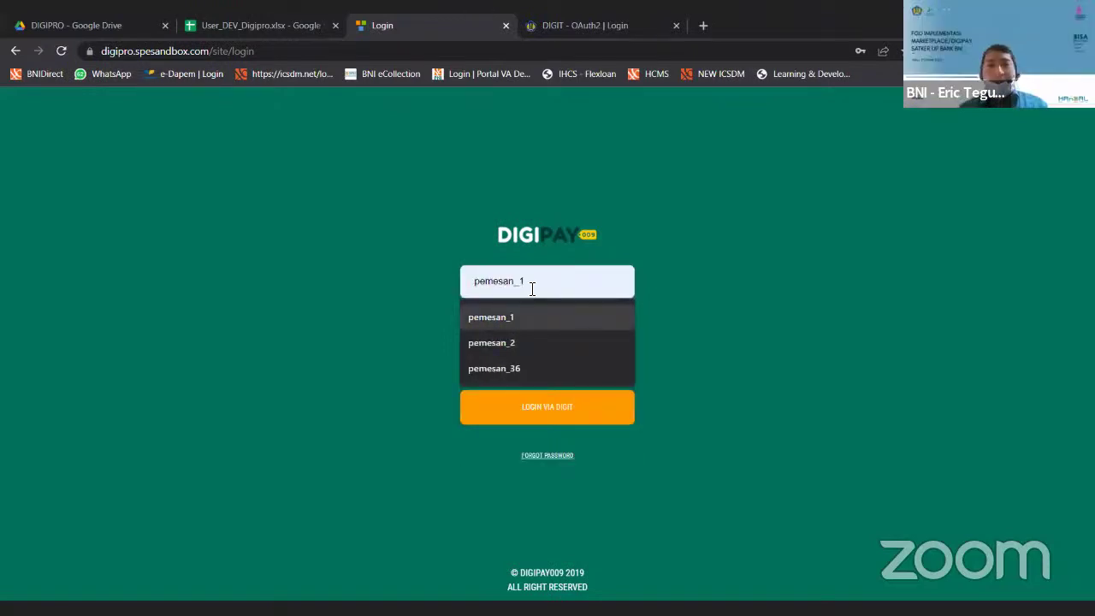
{"action": "key", "text": "Return"}
{"action": "key", "text": "BackSpace"}
{"action": "type", "text": "30"}
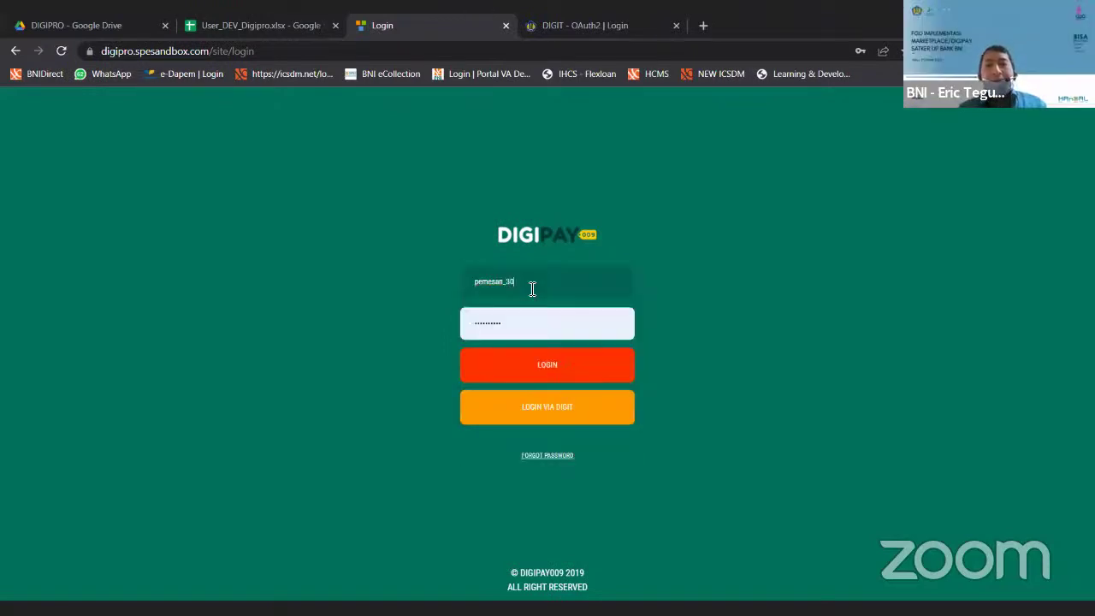
{"action": "key", "text": "Tab"}
{"action": "type", "text": "•••••"}
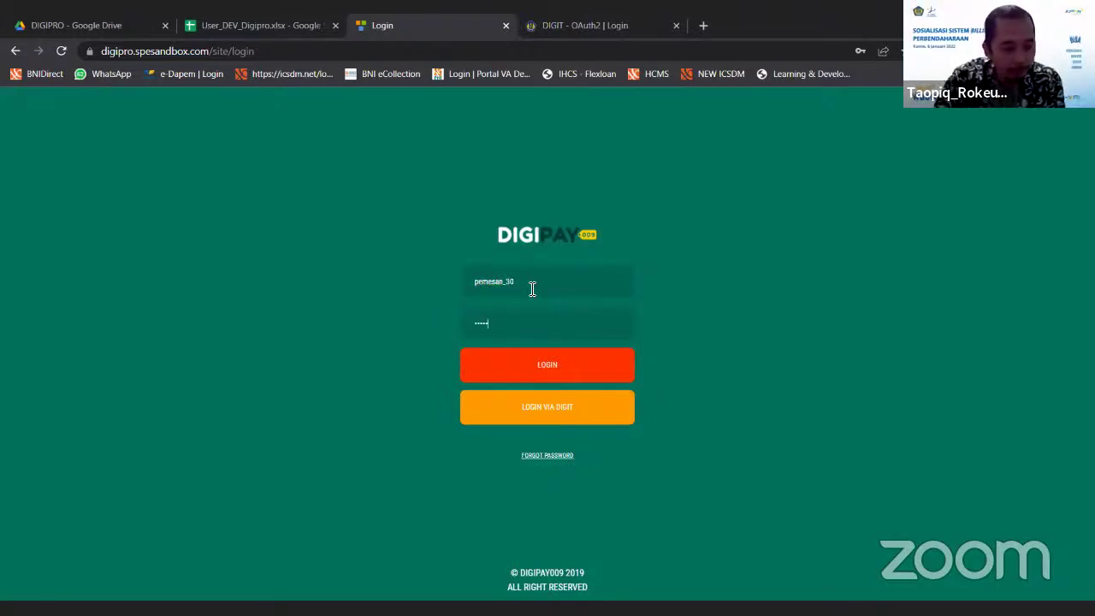